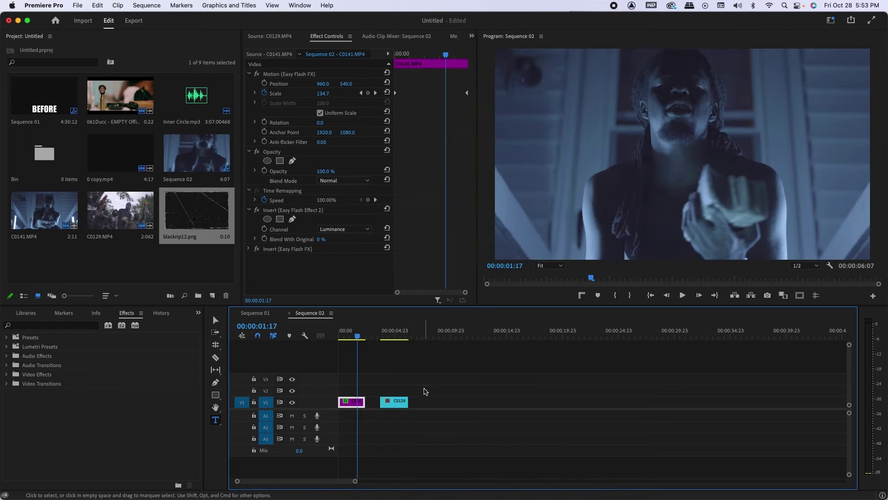
Toggle Scale to Frame Size for the C0129.MP4 clip on the timeline
left_click(343, 334)
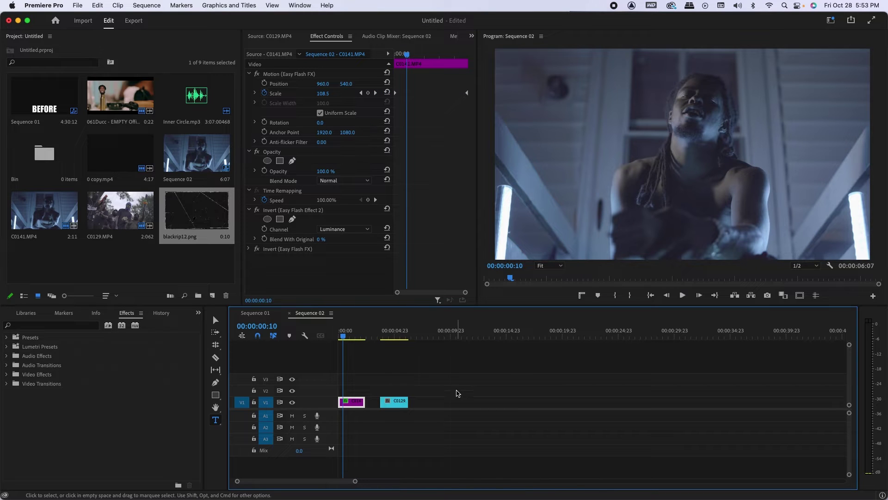
left_click_drag(354, 330, 397, 333)
right_click(400, 404)
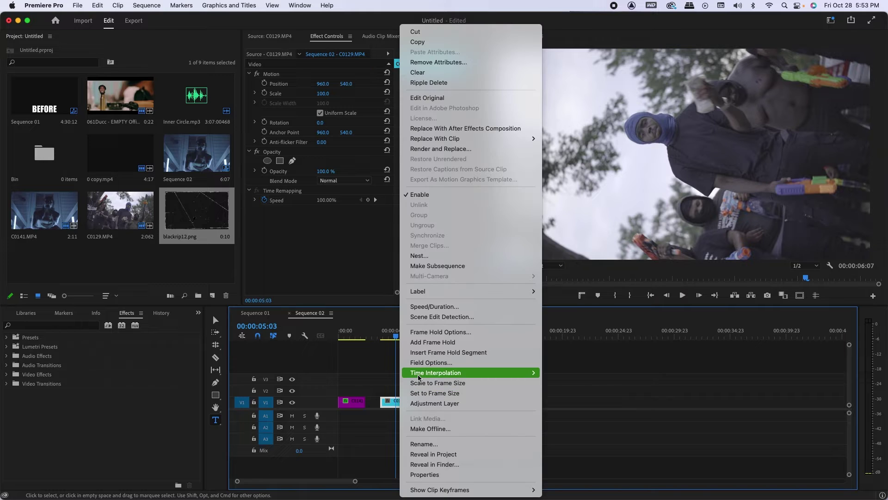
left_click(420, 383)
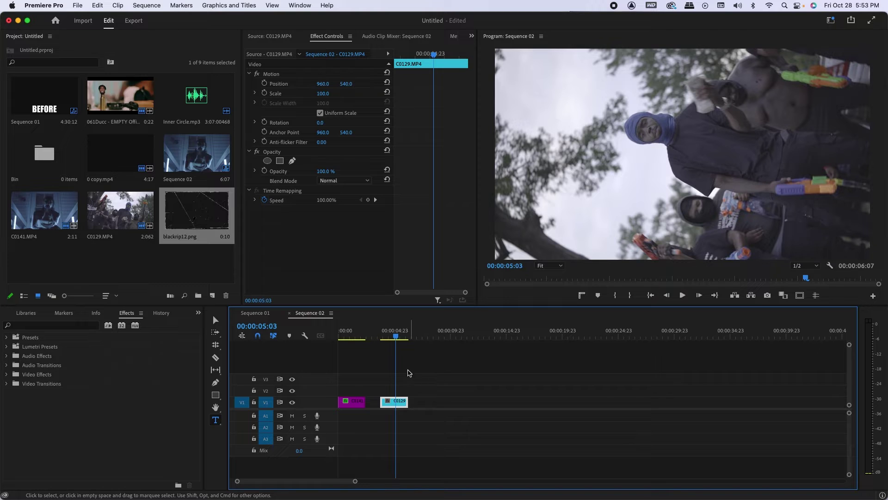
Move the C0129.MP4 clip directly against the end of C0141.MP4 and play across the cut
left_click_drag(396, 404, 380, 406)
left_click(358, 334)
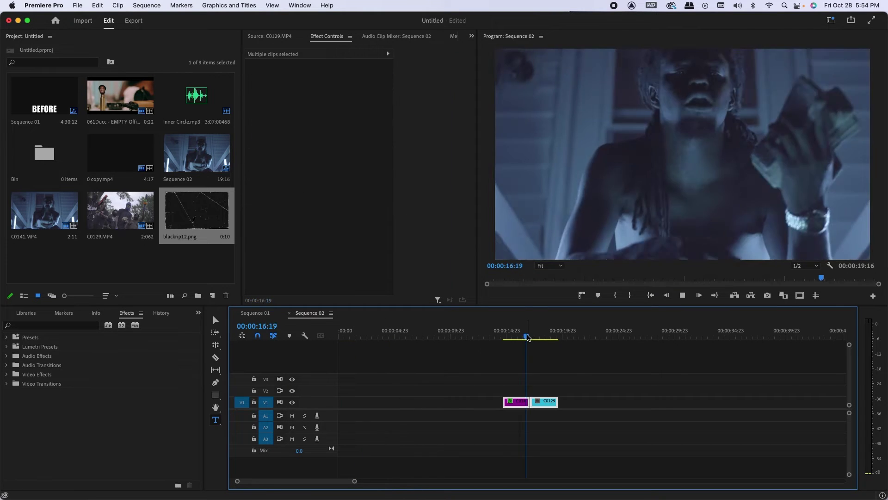
key("space")
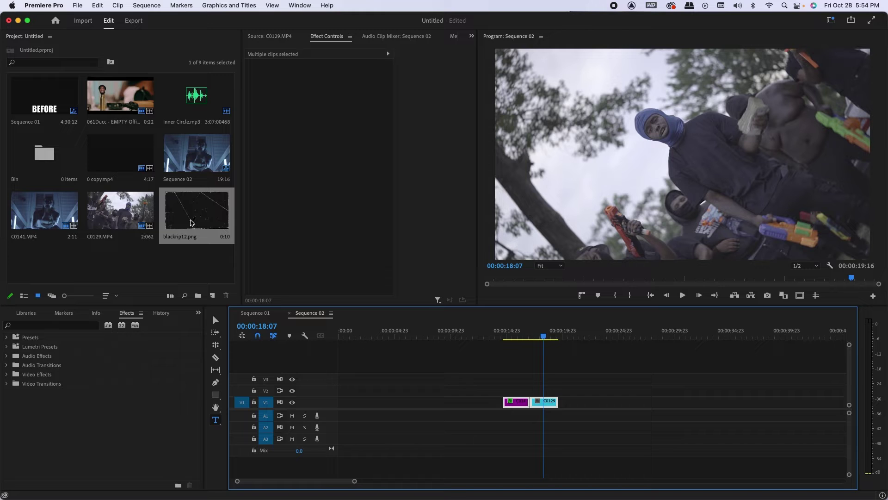
left_click(186, 213)
left_click_drag(186, 214, 207, 228)
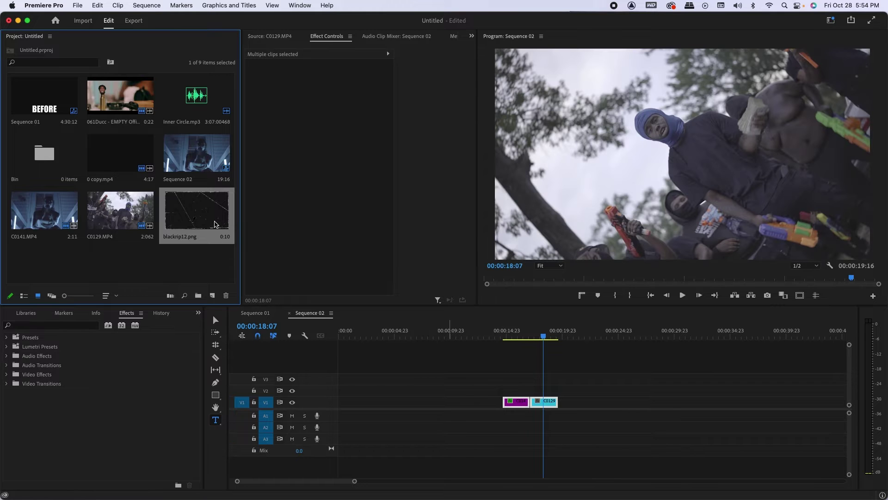
Split the C0141.MP4 clip 15 frames before its cut to C0129.MP4, at 00:00:16:13
left_click(516, 337)
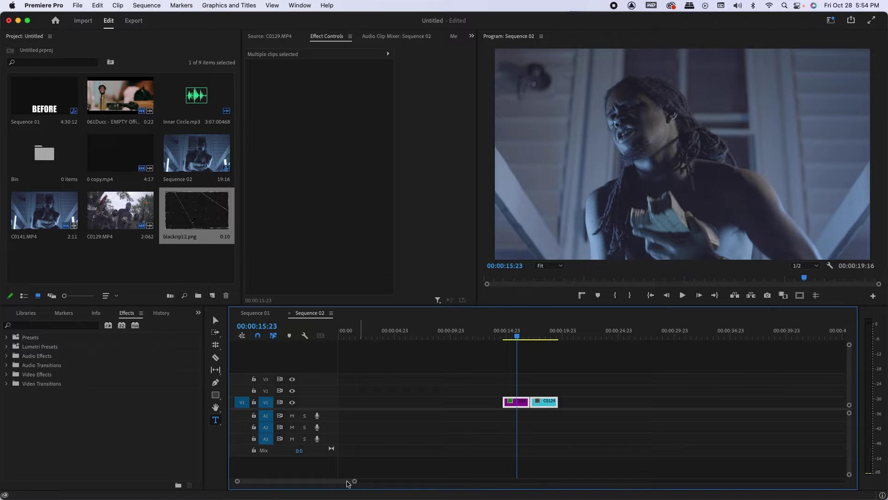
left_click_drag(354, 481, 313, 476)
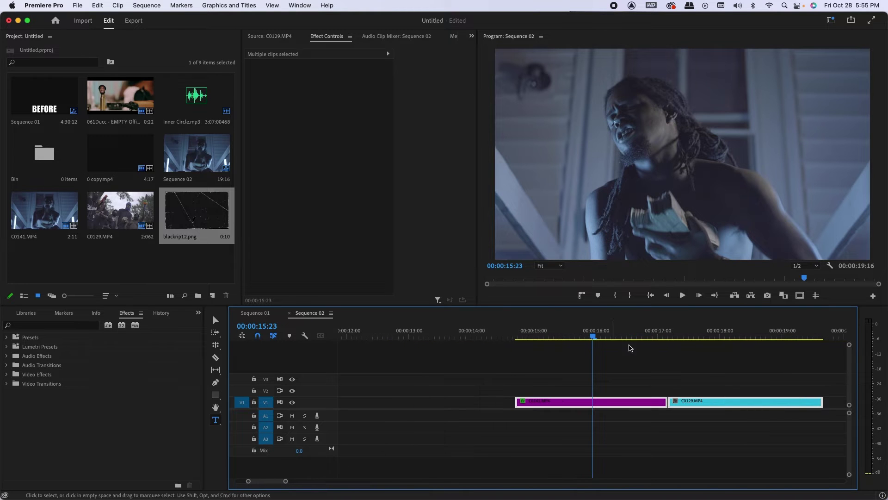
left_click(667, 336)
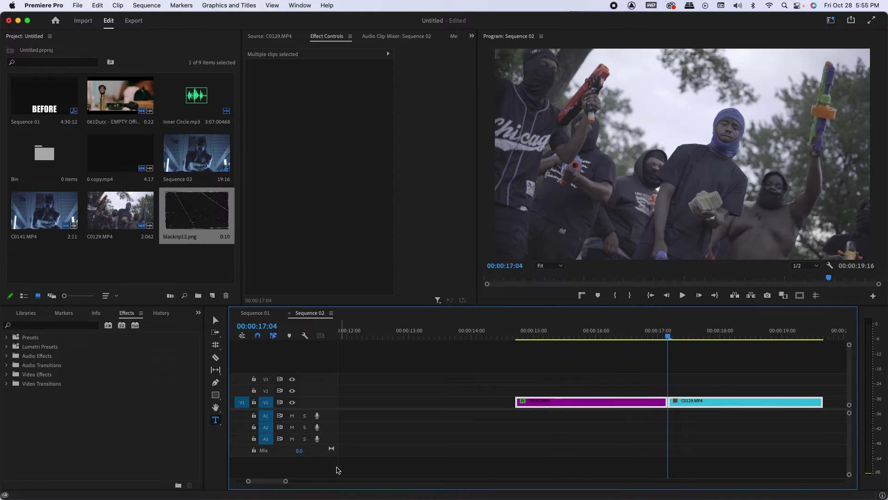
left_click_drag(285, 481, 267, 480)
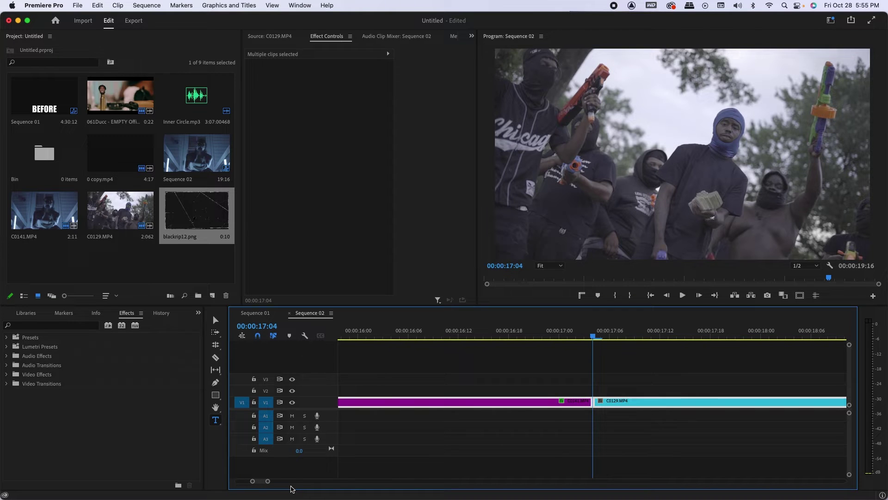
key("Left")
key("Left")
key("Left")
key("Left")
key("Left")
key("Left")
key("Left")
key("Left")
key("Left")
key("Left")
key("Left")
key("Left")
key("Left")
key("Left")
key("Left")
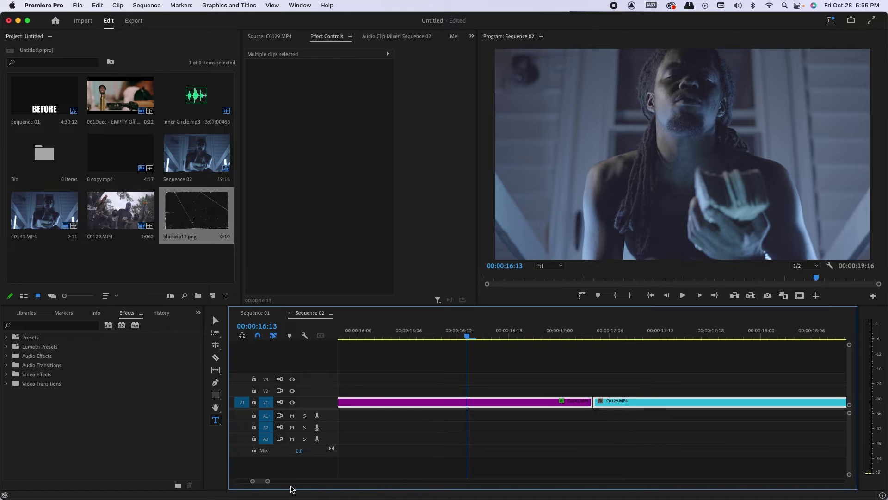
key("c")
left_click(467, 402)
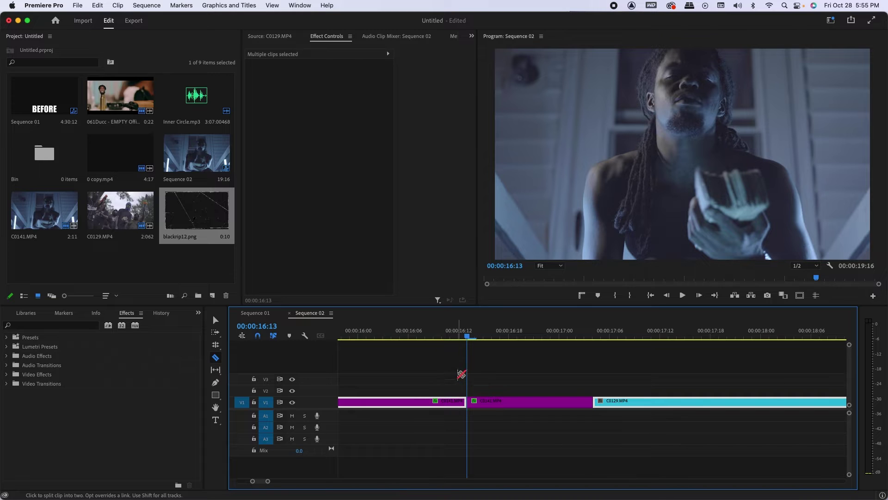
Split the remaining end of C0141.MP4 into three-frame pieces up to the cut to C0129.MP4
scroll(444, 361, "right", 5)
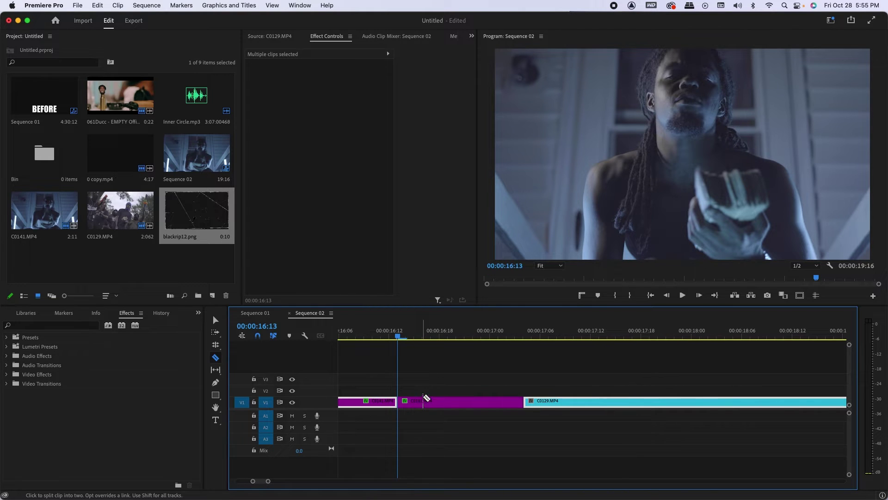
left_click(413, 406)
left_click(422, 401)
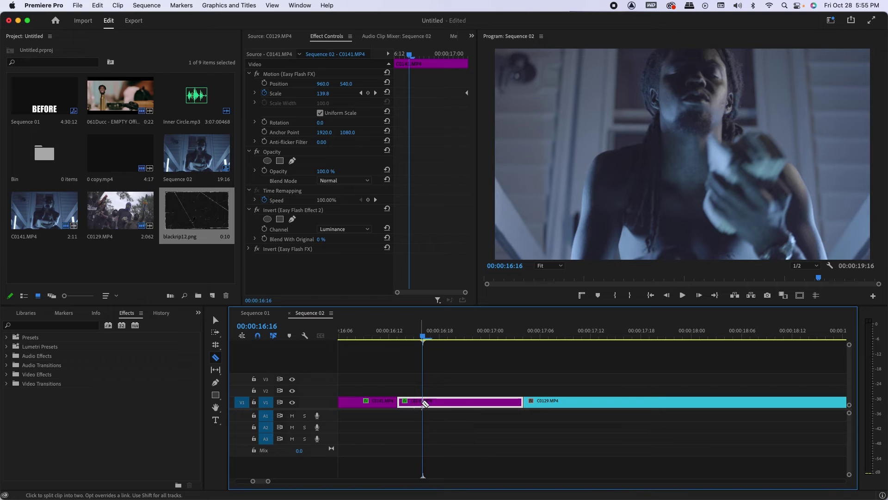
left_click(447, 402)
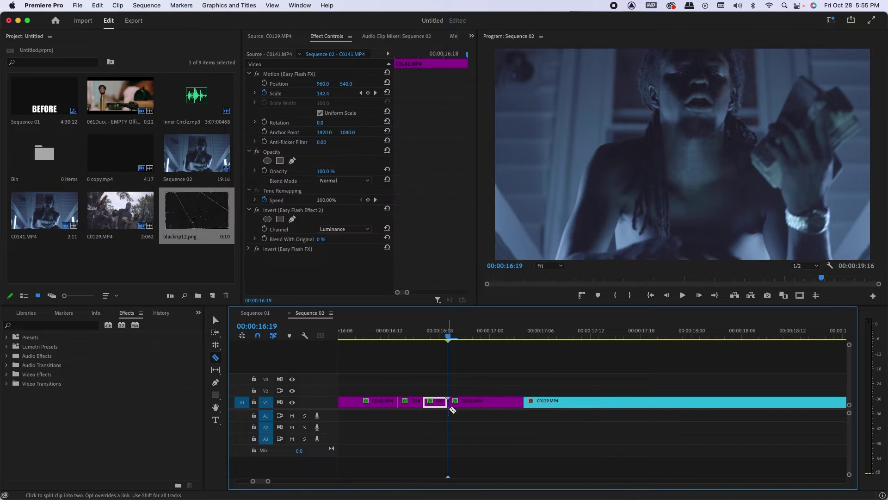
left_click(472, 401)
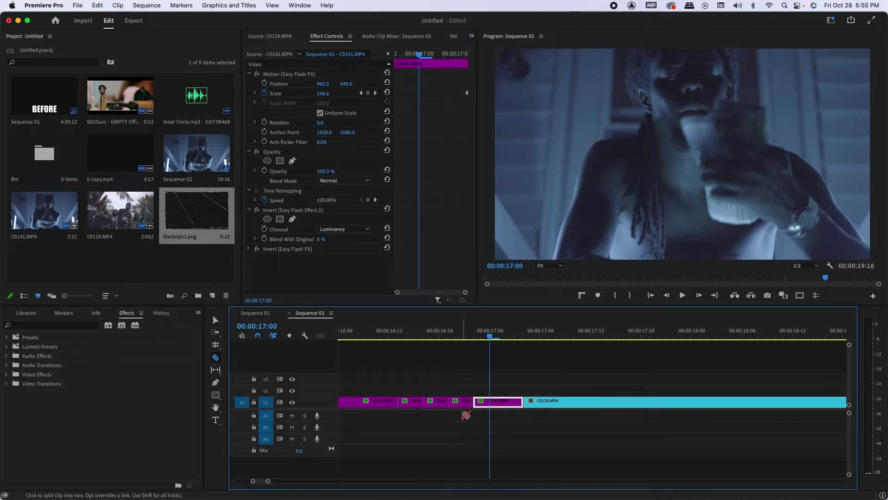
left_click(498, 402)
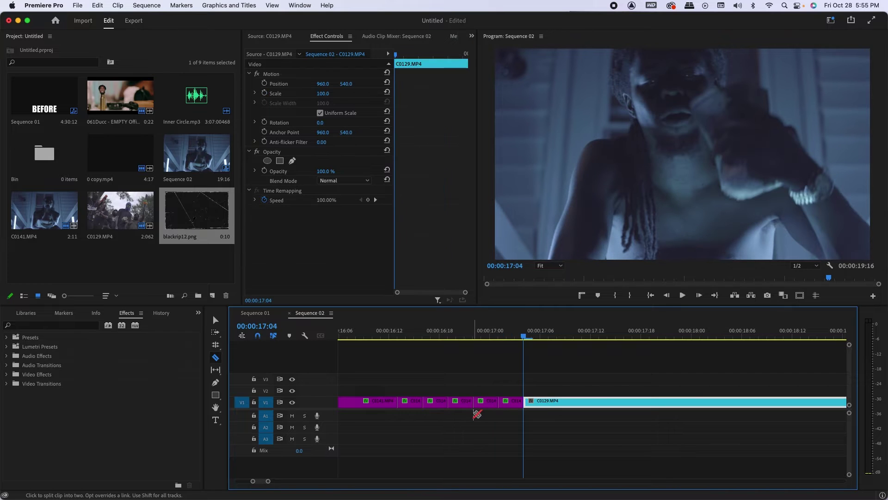
key("Down")
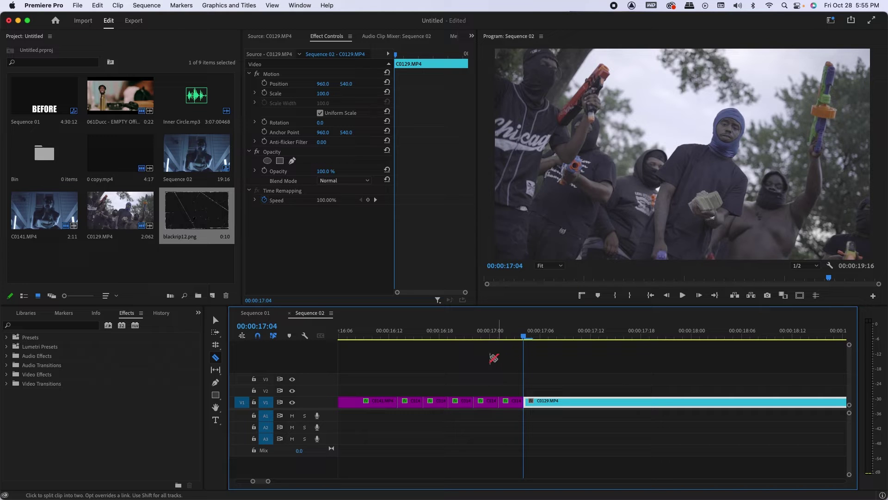
Play the sequence from 00:00:16:13 through the short pieces into C0129.MP4
left_click(405, 335)
left_click_drag(405, 335, 397, 336)
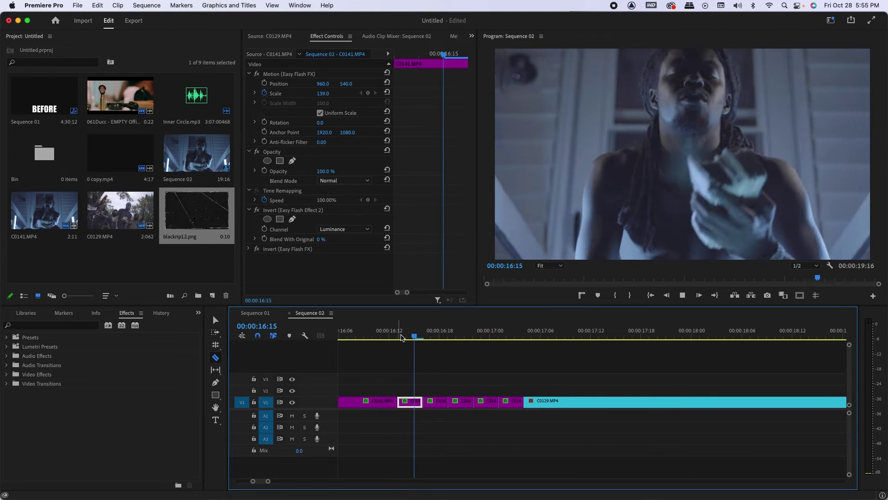
key("space")
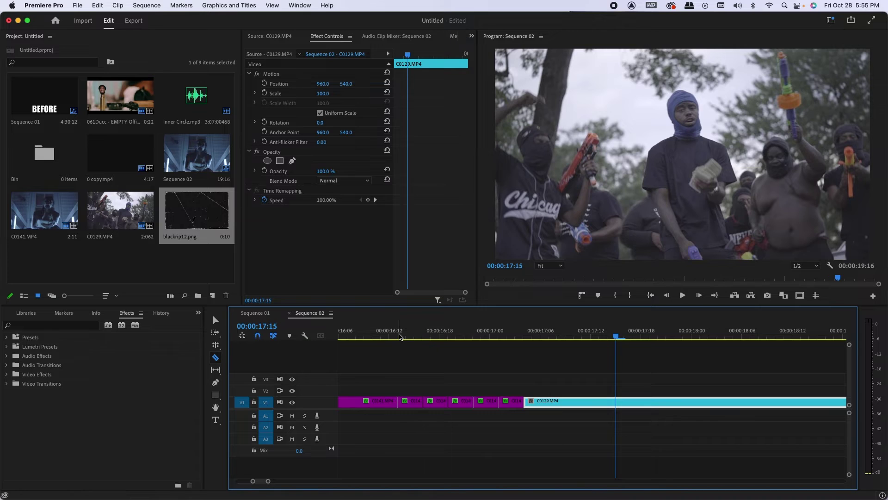
Add two more three-frame pieces before the existing ones by splitting C0141.MP4 at 00:00:16:07 and 00:00:16:10
left_click(398, 335)
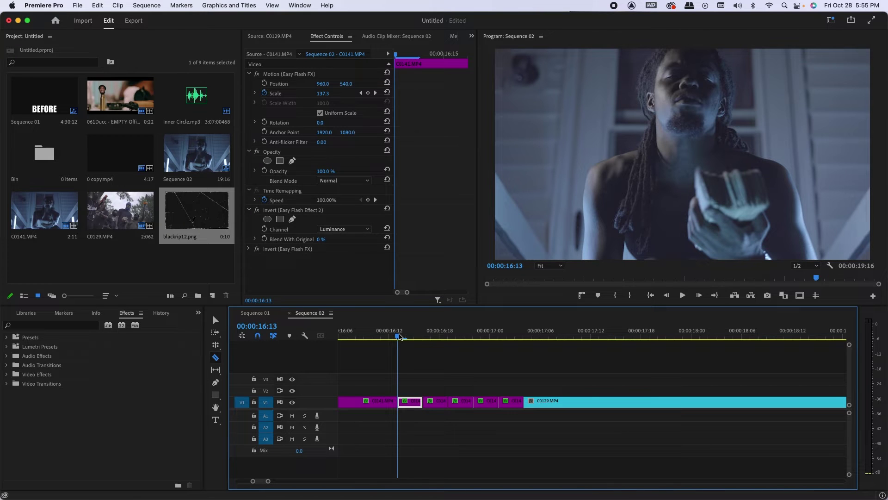
key("shift+Left")
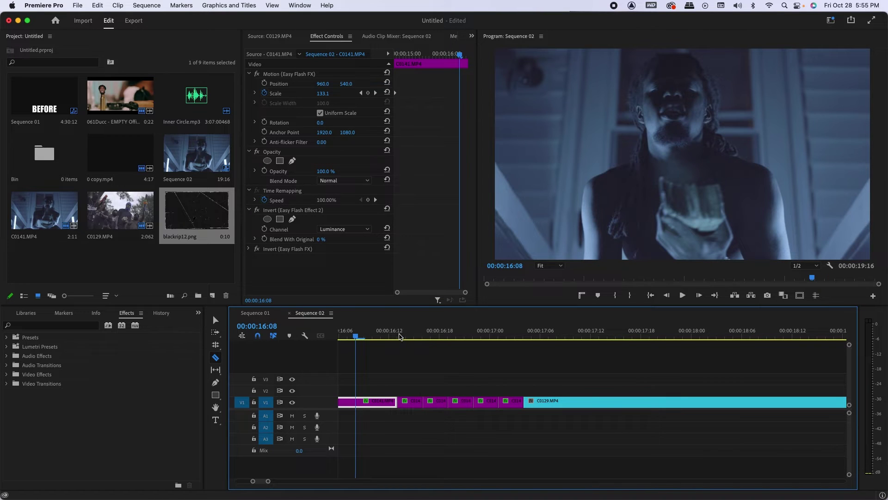
key("Left")
scroll(452, 393, "left", 3)
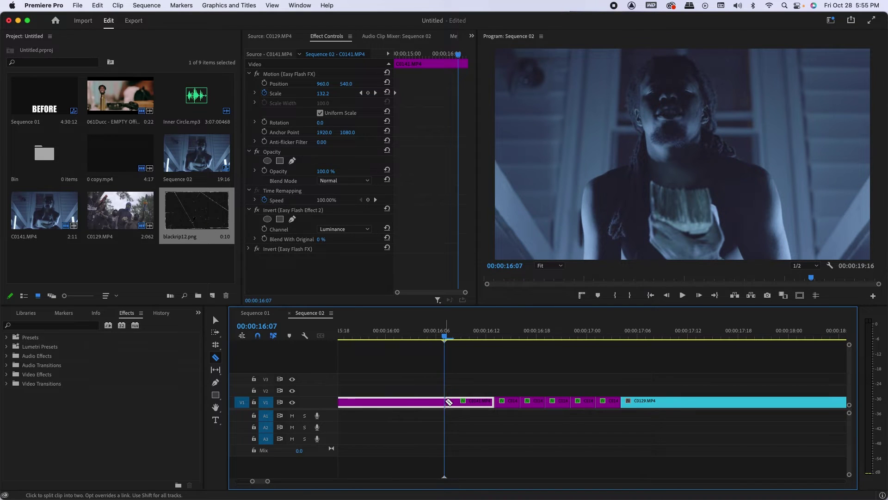
left_click(445, 401)
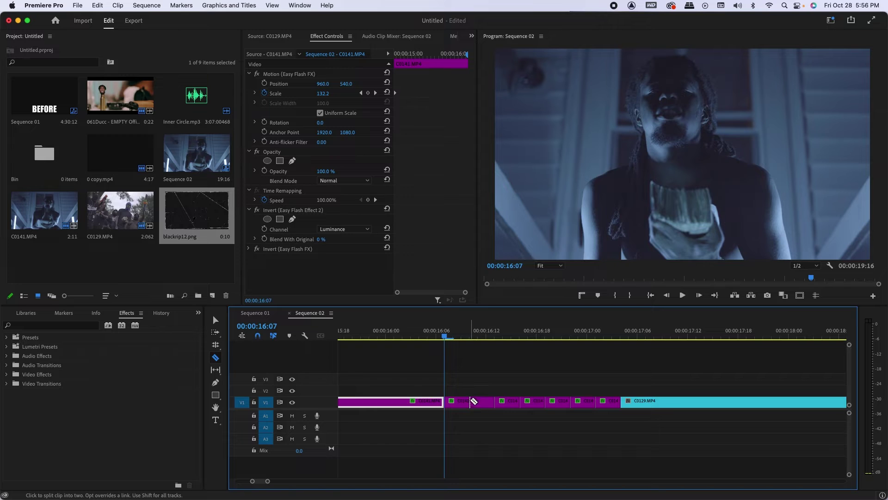
key("Right")
key("Right")
key("Right")
left_click(469, 401)
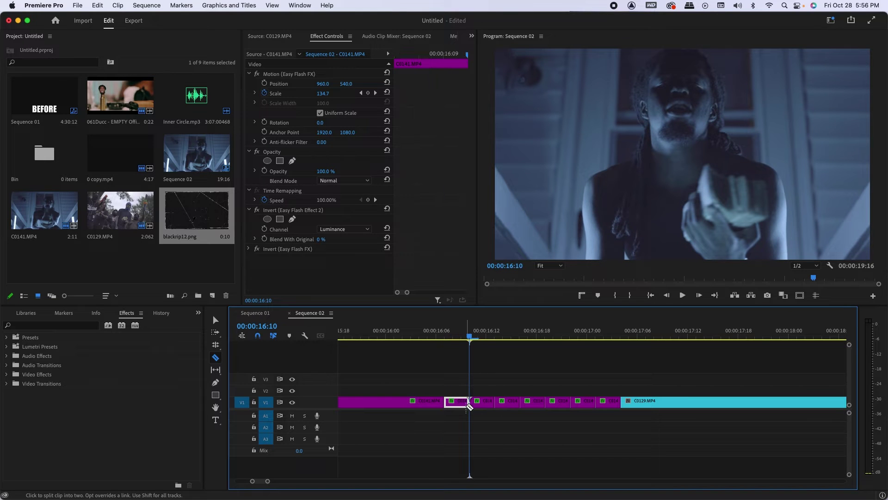
key("v")
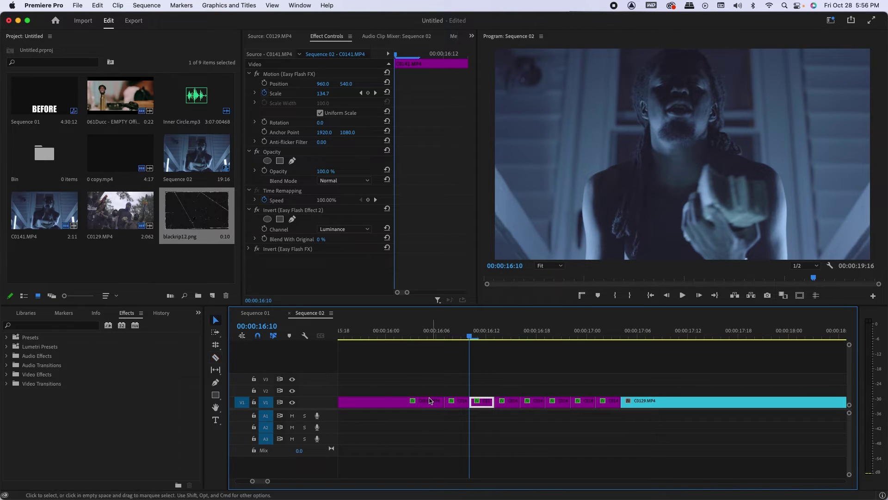
left_click_drag(453, 334, 449, 353)
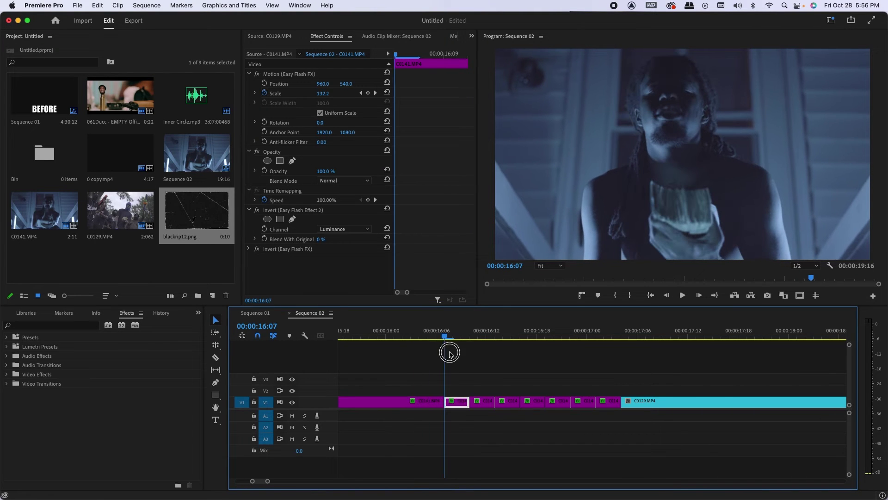
right_click(461, 404)
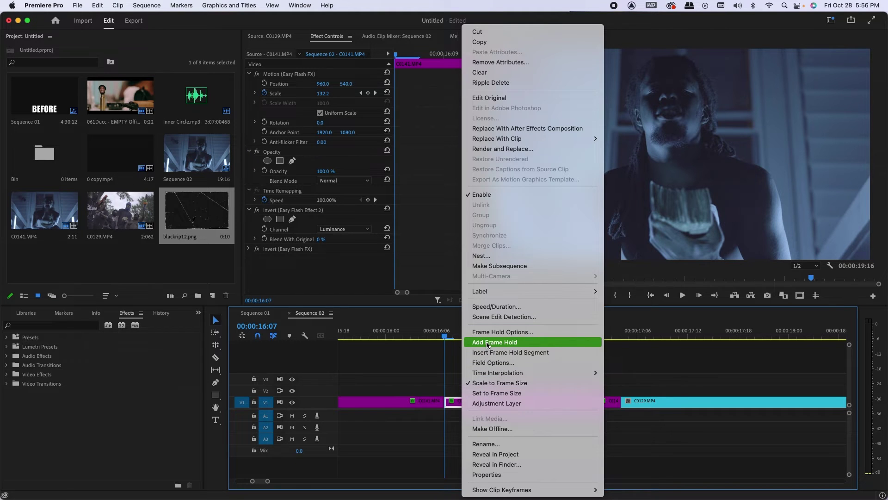
left_click(438, 359)
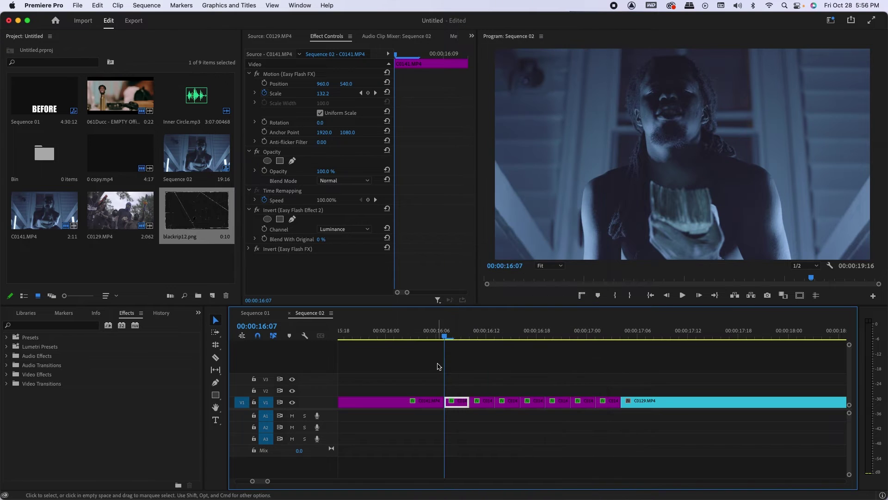
Set the clip speed of all seven three-frame pieces of C0141.MP4 to 0.1%
left_click(590, 407)
left_click_drag(590, 407, 609, 410)
right_click(539, 404)
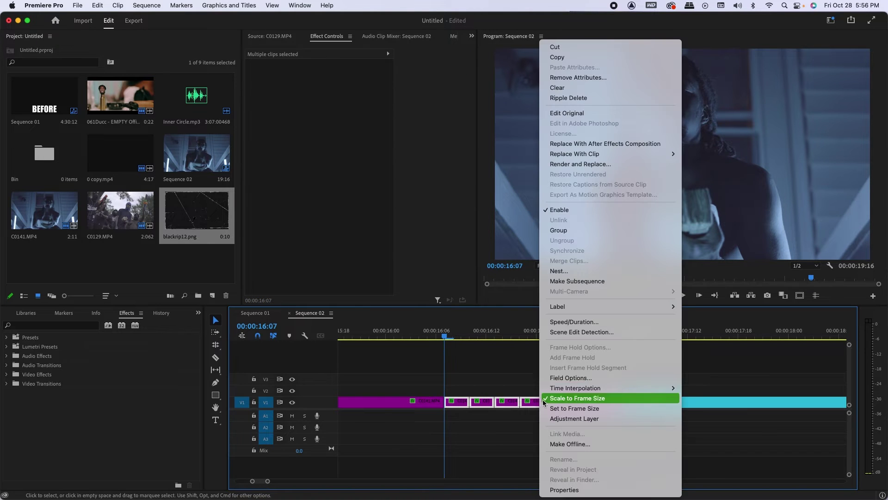
left_click(576, 322)
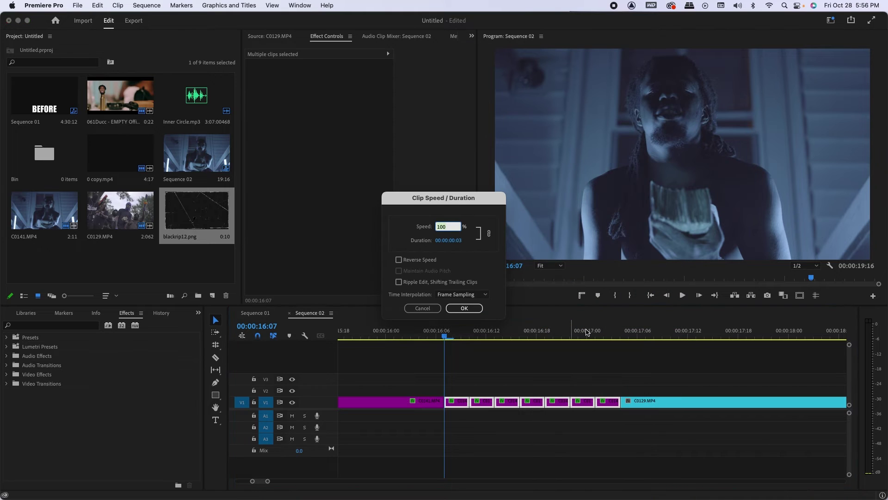
type("0.1")
left_click(464, 308)
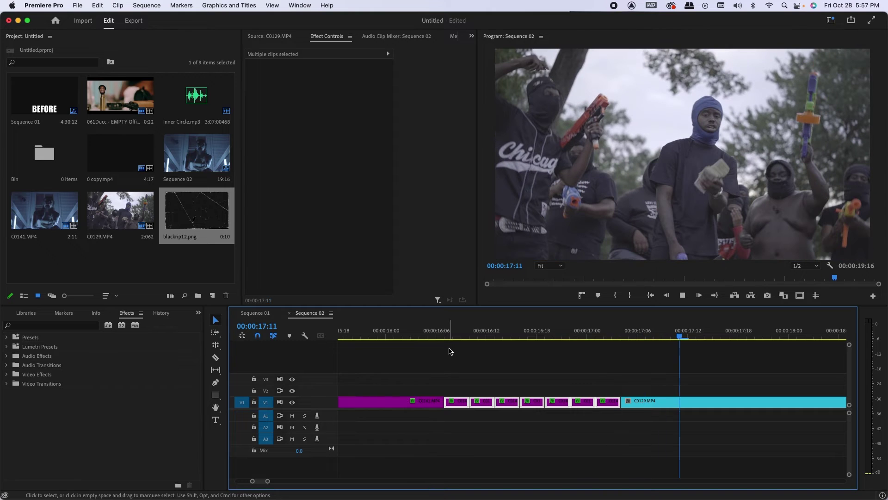
Play back the slowed pieces from 00:00:16:07 to check the stutter effect
key("space")
left_click_drag(452, 334, 446, 334)
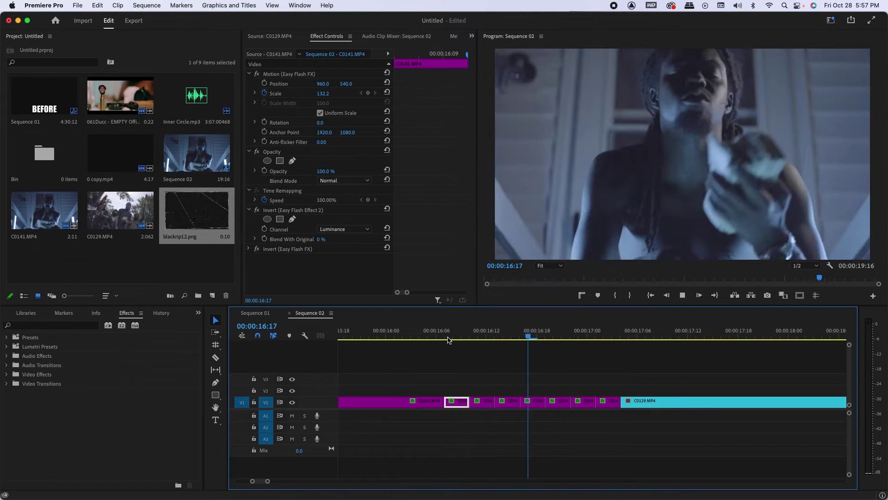
key("space")
Place blackrip12.png on track V2 from 00:00:16:07 and make it cover the three-frame pieces up to the start of C0129.MP4
left_click(443, 330)
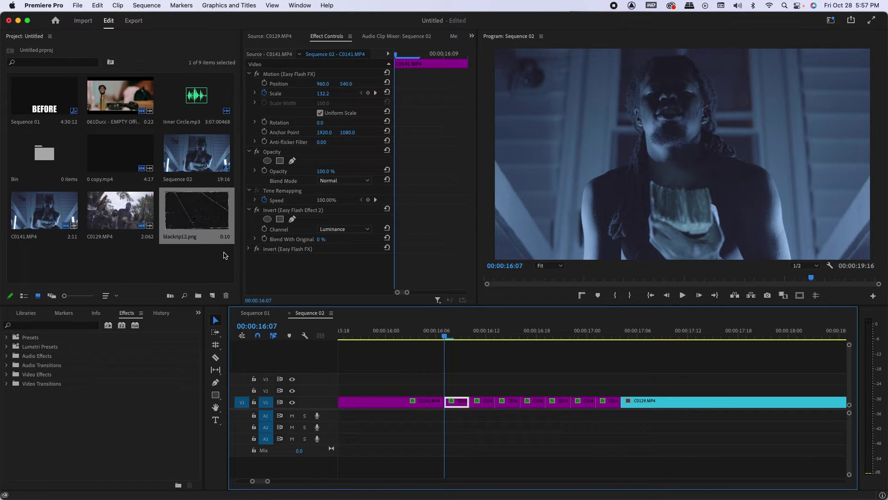
left_click_drag(208, 234, 447, 389)
left_click_drag(511, 389, 620, 387)
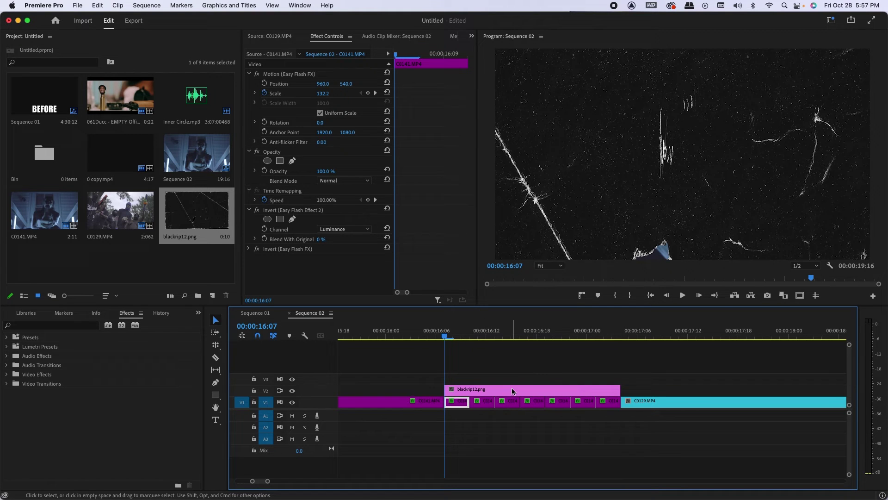
Scale blackrip12.png to the frame size and set its scale to 120 so the texture's borders fall outside the frame
right_click(512, 391)
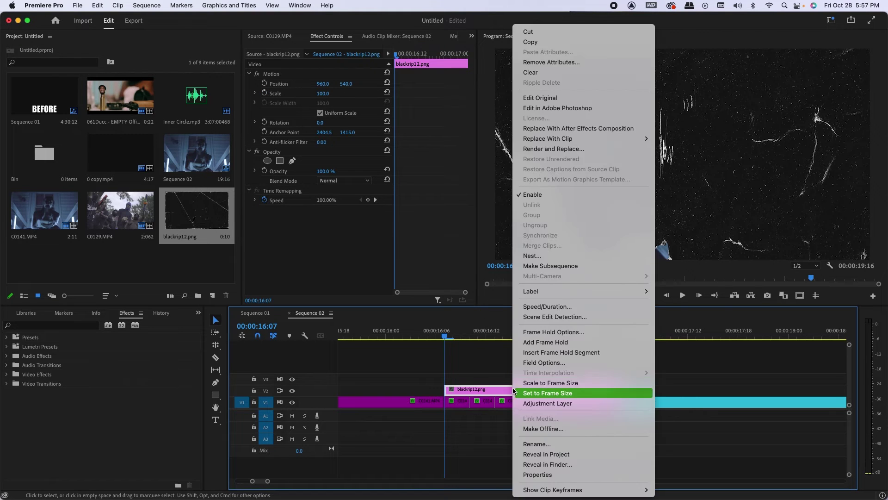
left_click(553, 382)
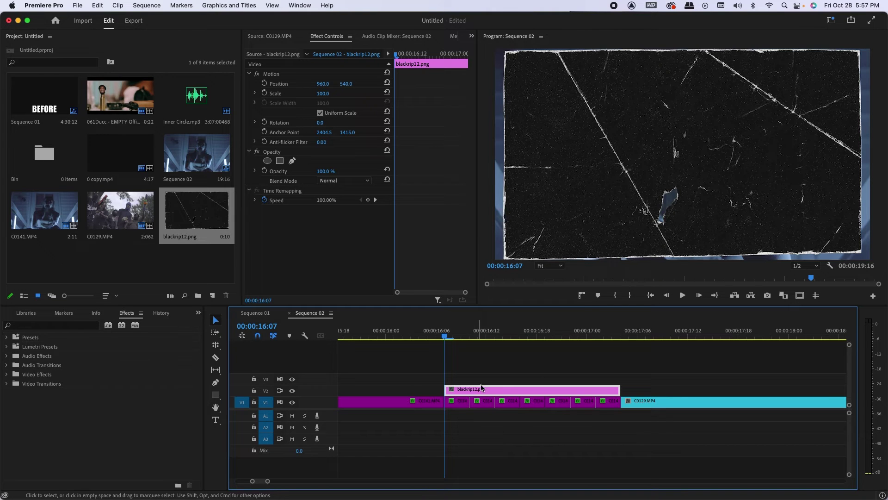
left_click(323, 93)
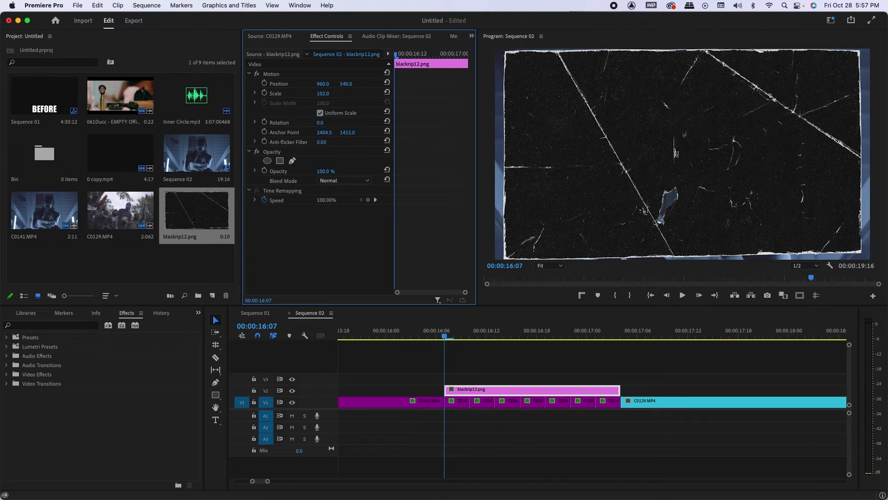
left_click_drag(323, 93, 328, 93)
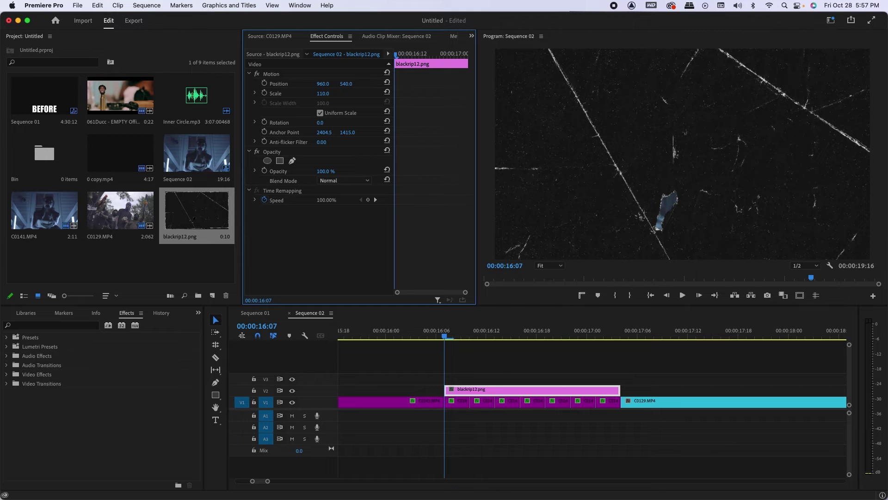
left_click_drag(328, 93, 332, 93)
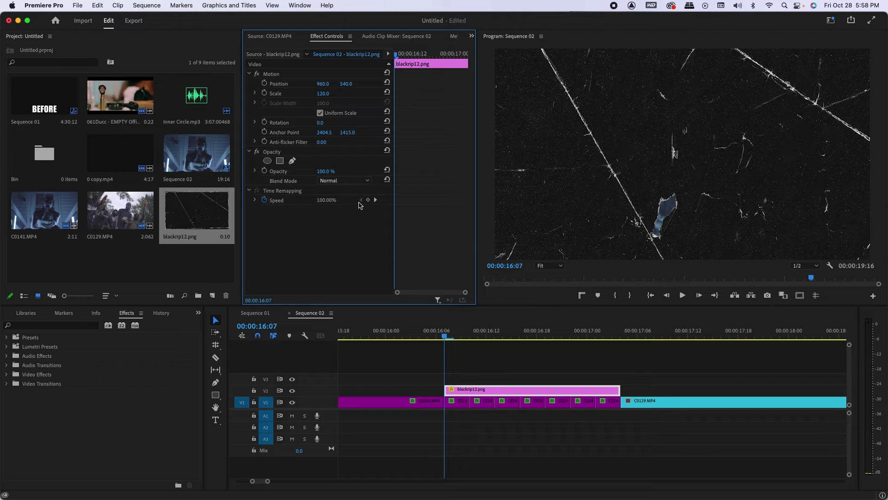
Try the Lighten blend mode on blackrip12.png, then set its blend mode to Screen
left_click(345, 181)
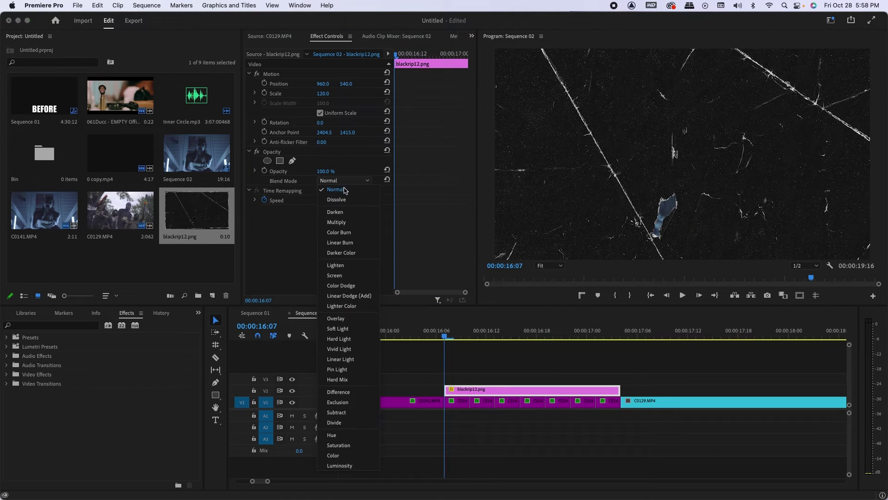
left_click(353, 270)
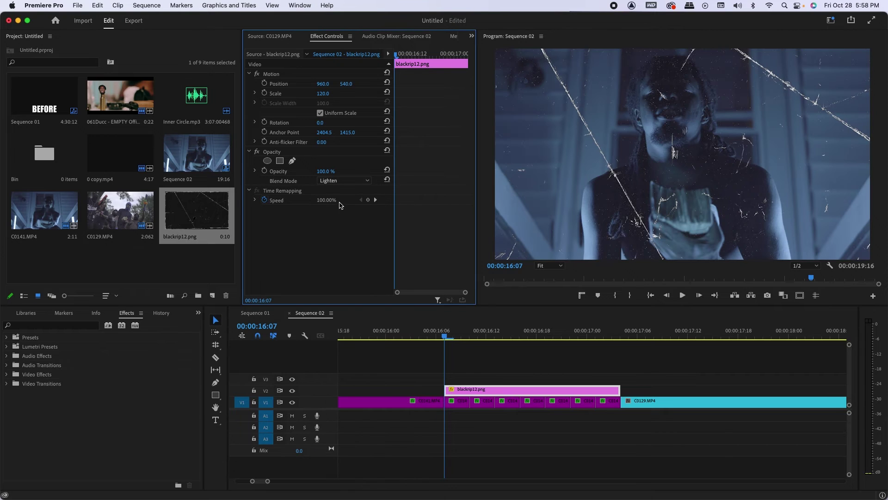
left_click(354, 180)
left_click(357, 279)
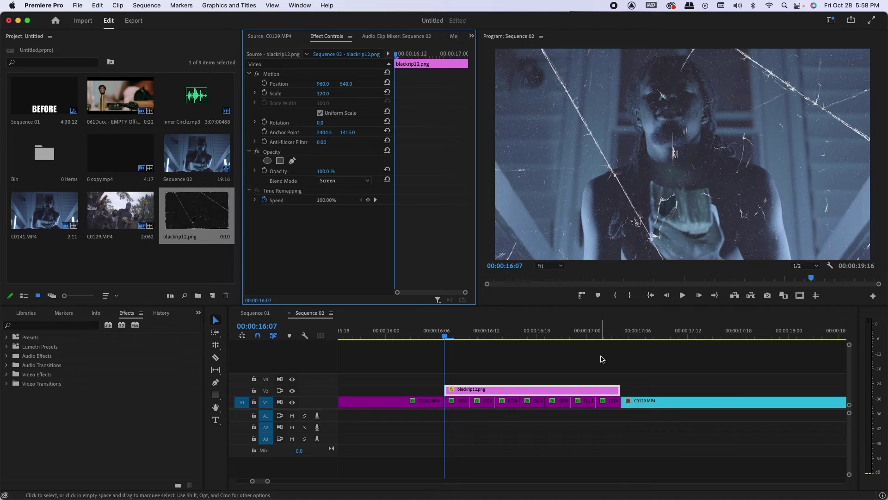
Play back the stutter section from 00:00:16:05 to check the scratched texture overlay
left_click_drag(408, 337, 444, 336)
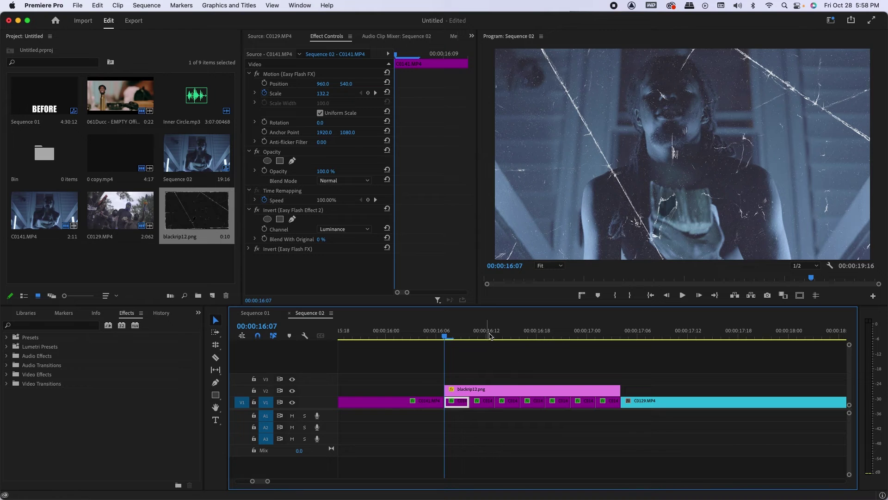
left_click_drag(445, 336, 426, 340)
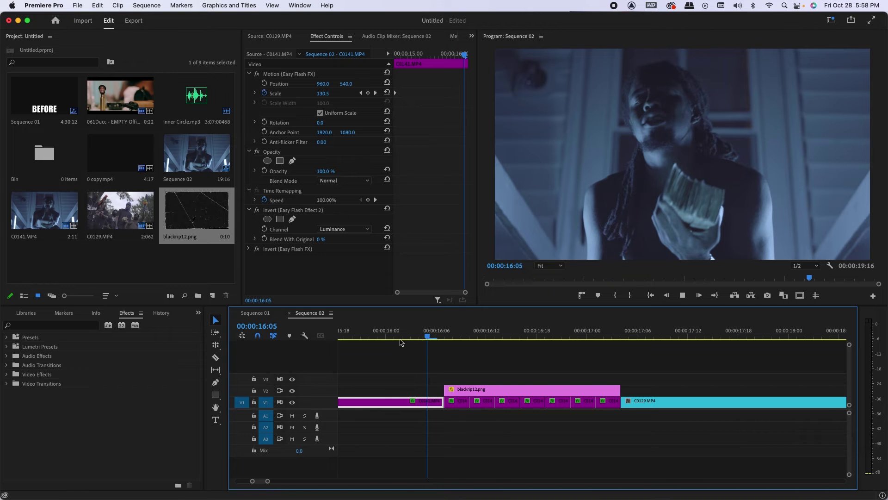
key("space")
left_click(435, 332)
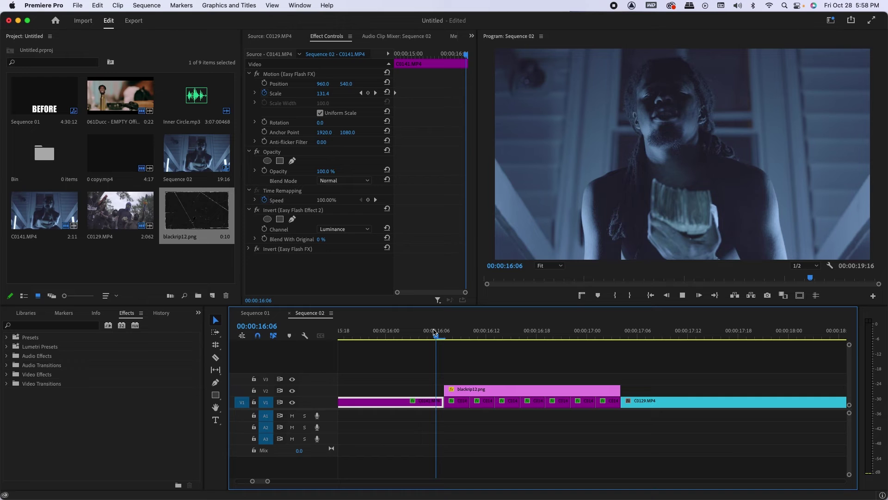
key("space")
left_click(427, 332)
key("space")
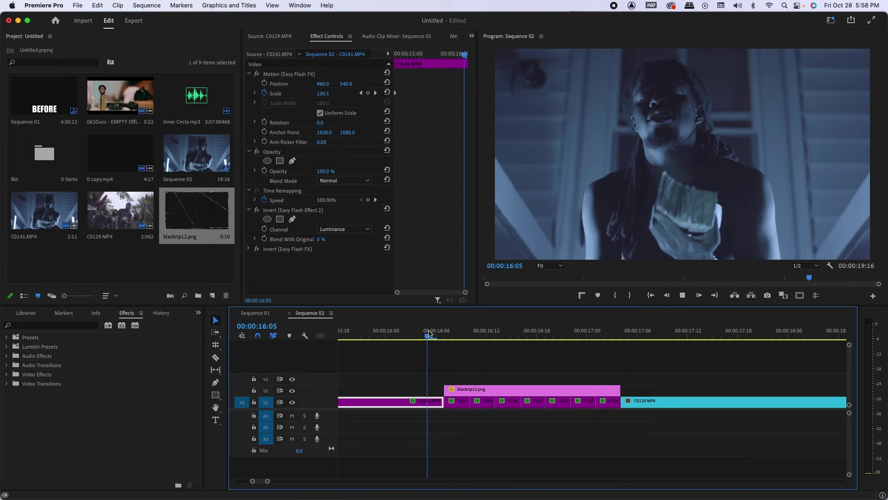
key("space")
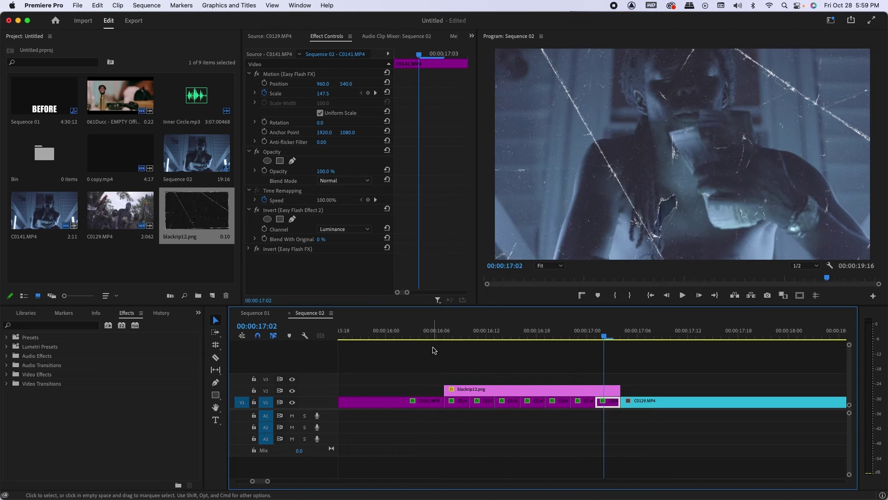
Split blackrip12.png on track V2 into seven three-frame pieces, matching the cuts of the C0141.MP4 pieces below from 00:00:16:07
left_click(445, 331)
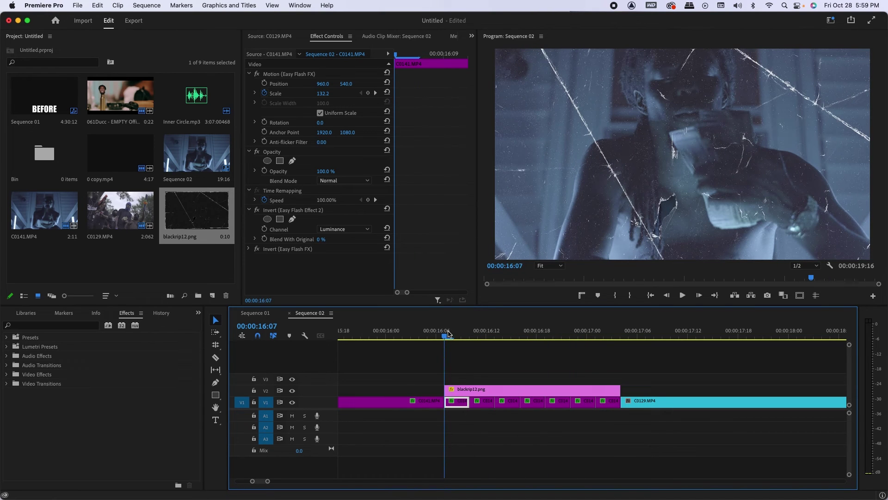
key("c")
left_click(460, 335)
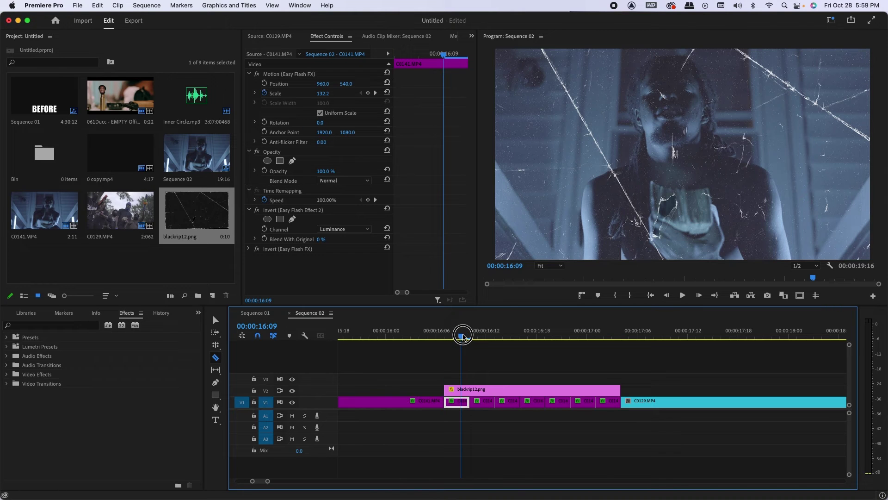
left_click(471, 391)
left_click(496, 391)
left_click(521, 391)
left_click(547, 391)
left_click(572, 391)
left_click(596, 390)
Shift the second blackrip12.png piece in the frame to a position of about 852, 599
mouse_move(476, 338)
left_mouse_down()
mouse_move(456, 337)
mouse_move(477, 339)
left_mouse_up()
key("v")
left_click(483, 390)
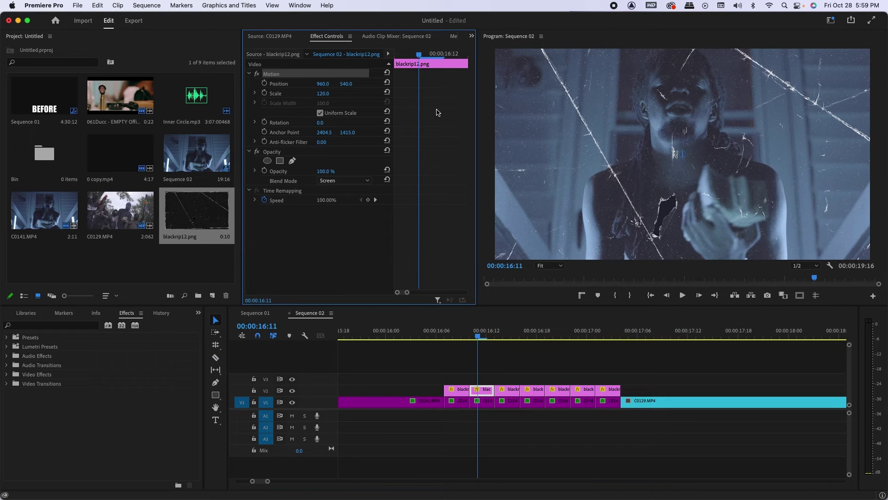
left_click_drag(708, 148, 686, 150)
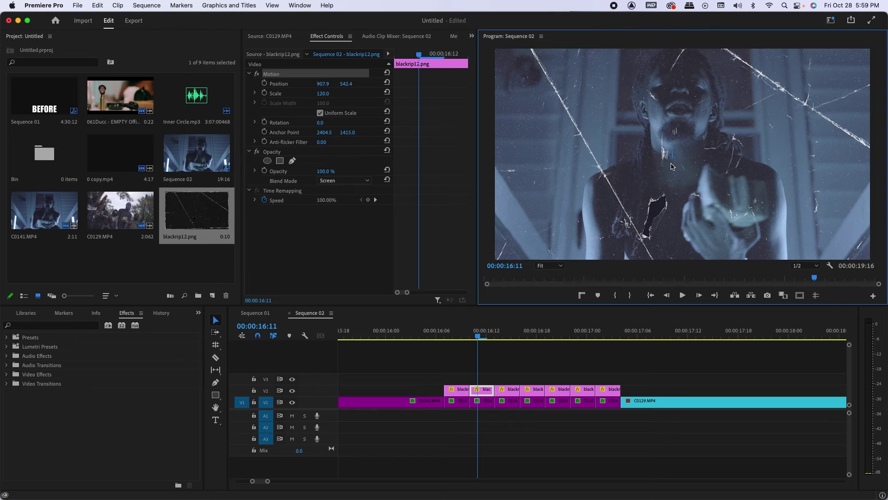
left_click_drag(669, 163, 662, 167)
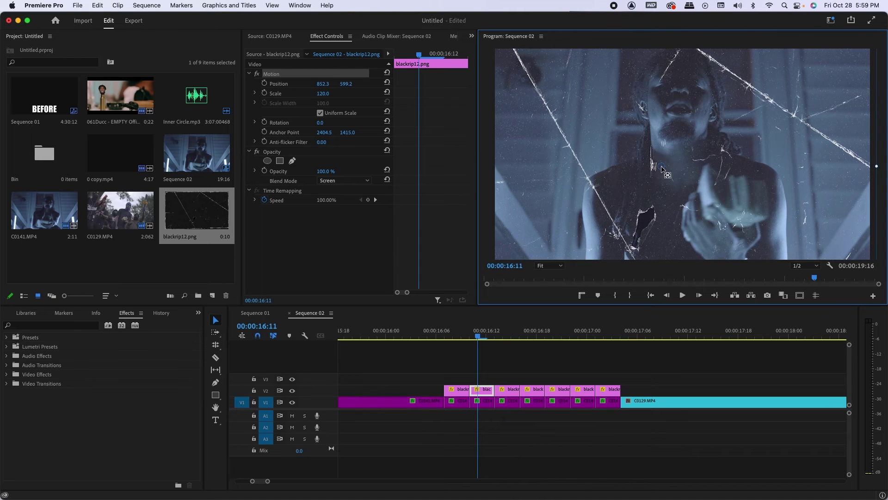
Shift the texture on further blackrip12.png pieces, moving the one at 00:00:16:19 to about 1115, 647 and offsetting the last one differently
key("Down")
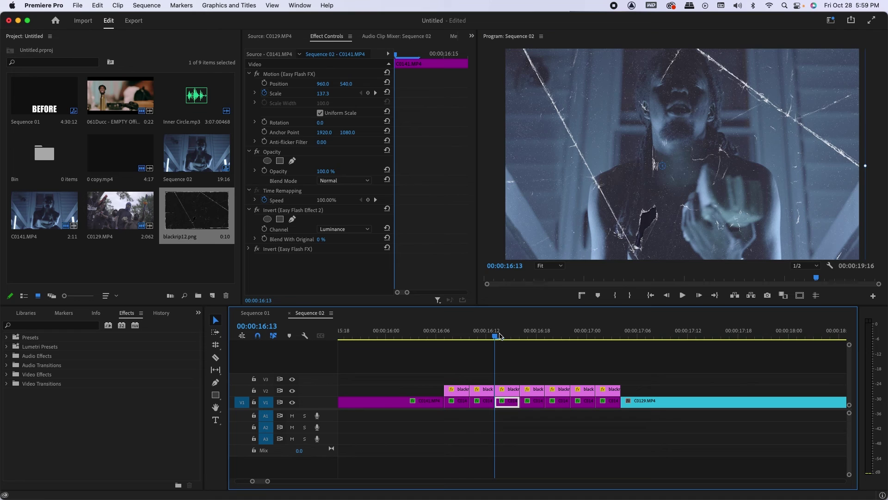
left_click(511, 390)
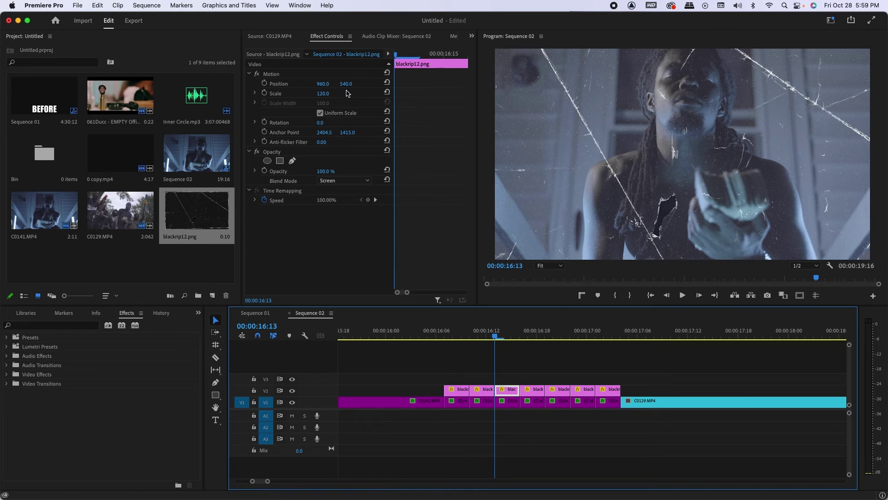
key("Down")
left_click(559, 389)
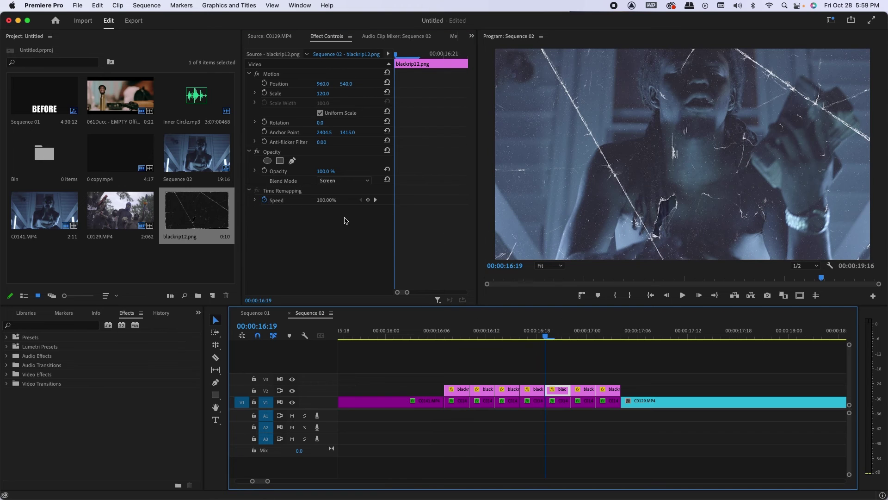
left_click(673, 169)
key("Right")
key("Right")
key("Right")
key("Right")
key("Right")
key("Right")
key("Right")
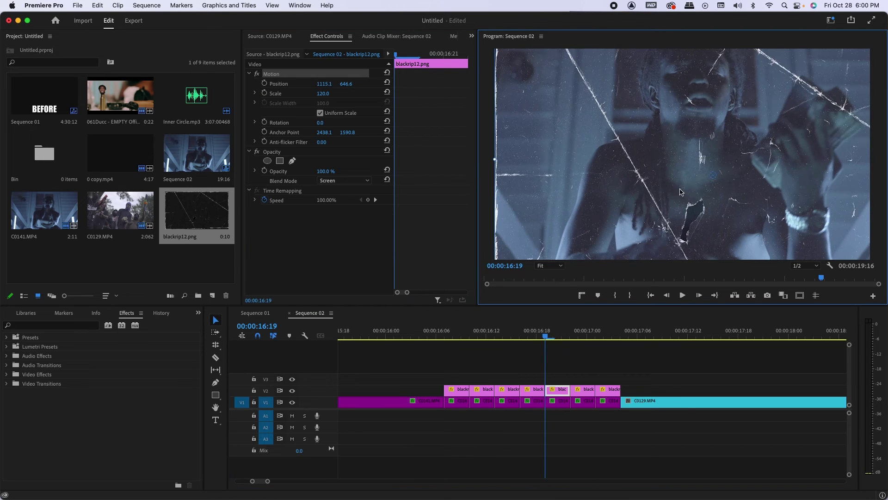
left_click(613, 389)
left_click_drag(561, 168, 540, 154)
Play back the transition repeatedly from 00:00:16:05 to check the jumping scratch texture
left_click(427, 331)
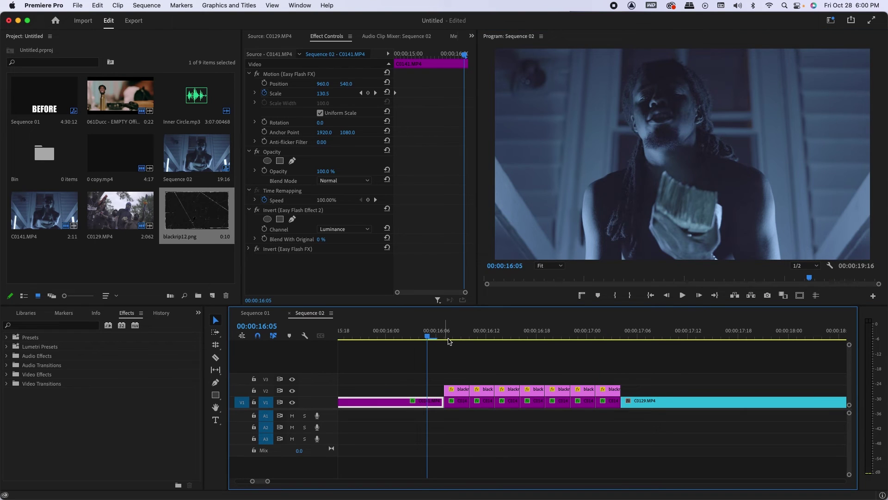
key("space")
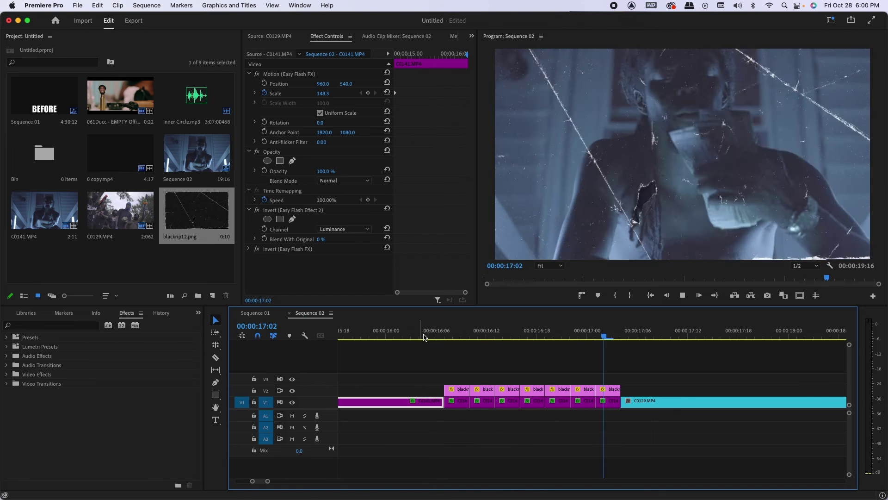
left_click(427, 333)
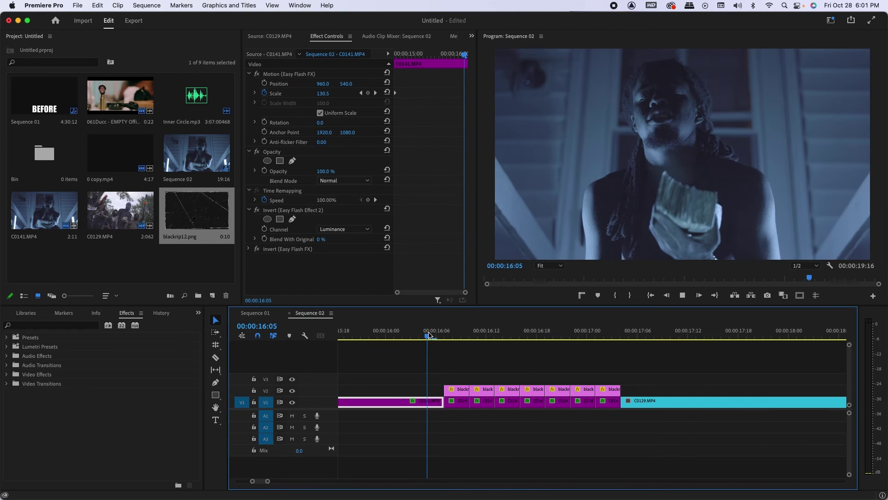
left_click(429, 334)
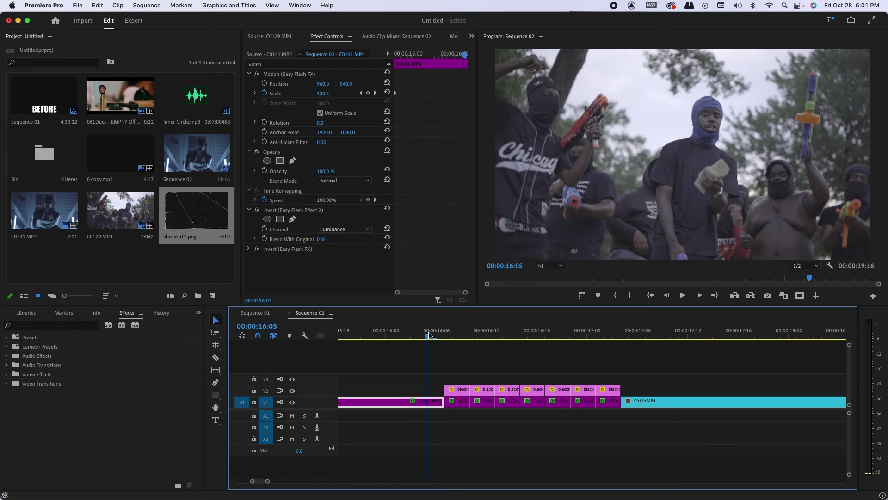
key("space")
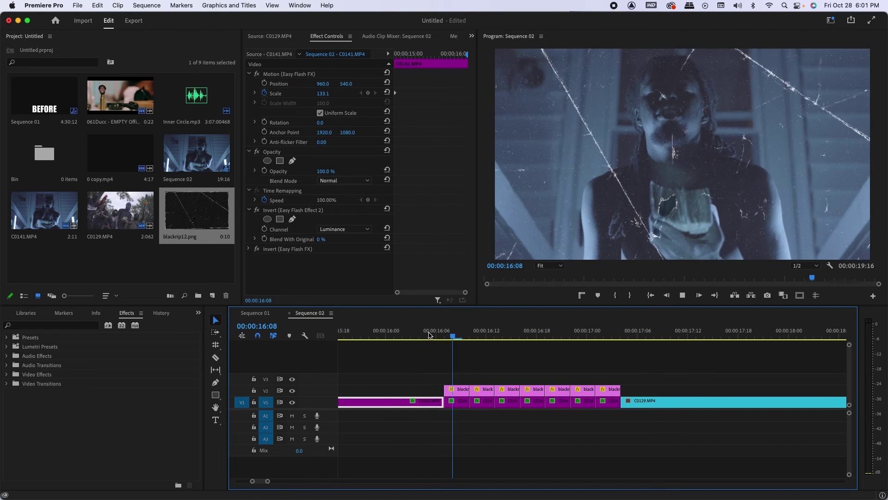
key("space")
left_click(429, 334)
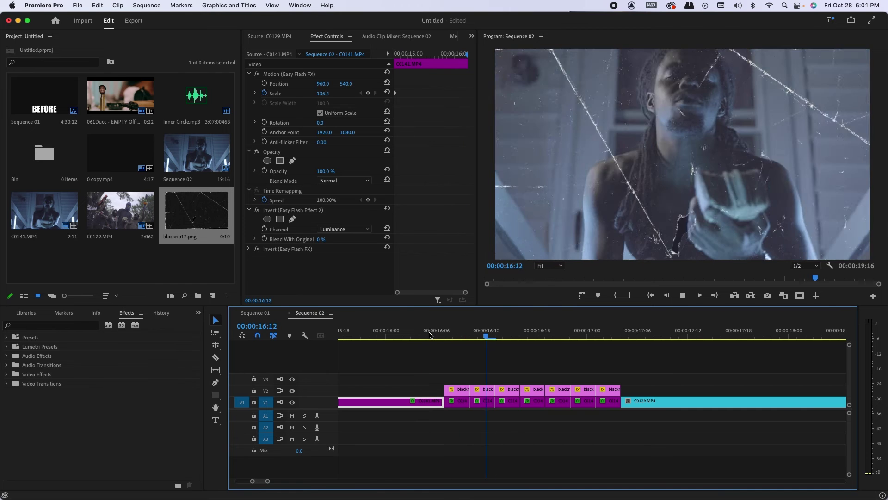
key("space")
Split C0129.MP4 at 00:00:17:07 to separate its first three frames
left_click_drag(429, 334, 616, 334)
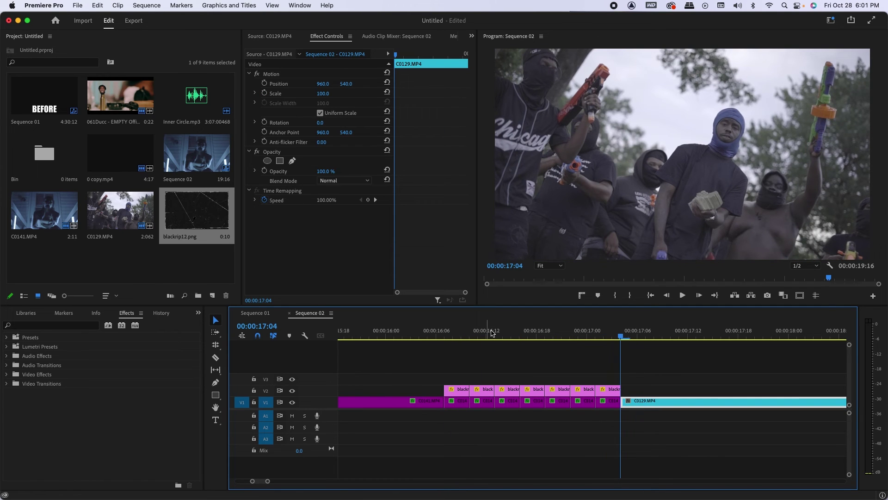
key("Right")
key("Right")
key("Right")
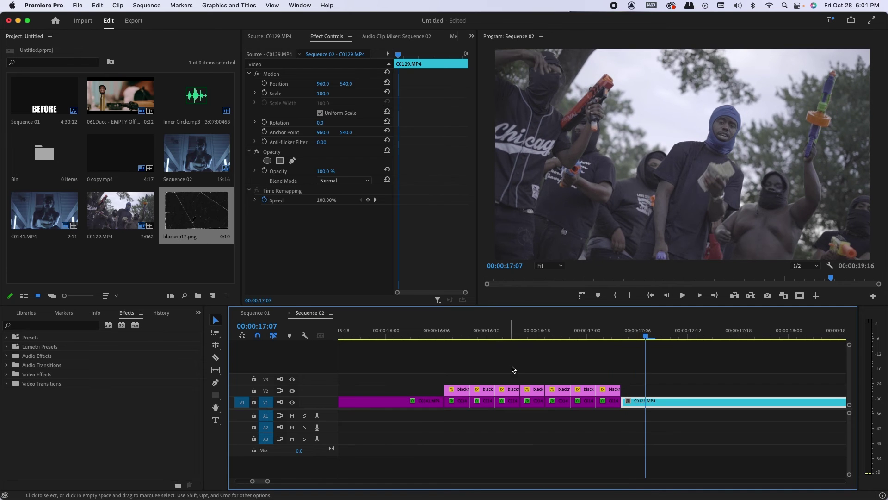
key("c")
left_click(646, 401)
key("v")
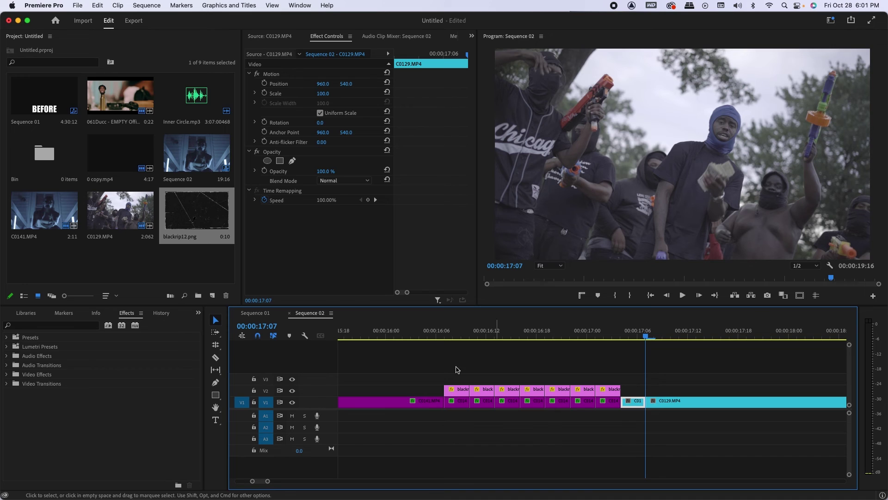
Apply the Easy Flash Effect preset to the three-frame opening piece of C0129.MP4 and review the transition from 00:00:16:06
left_click(57, 325)
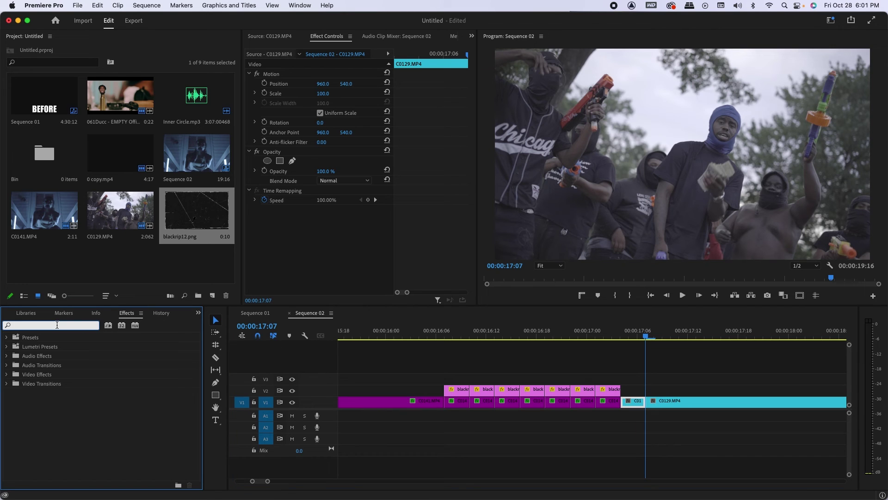
type("easy")
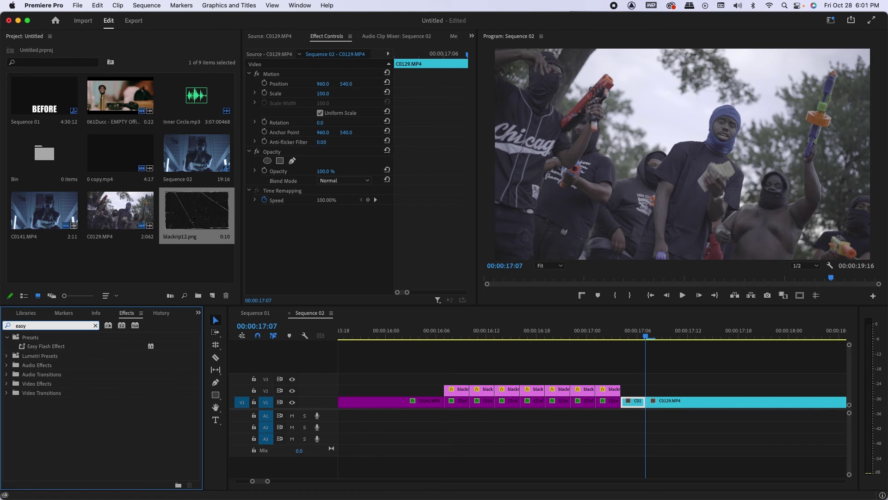
left_click_drag(36, 348, 636, 407)
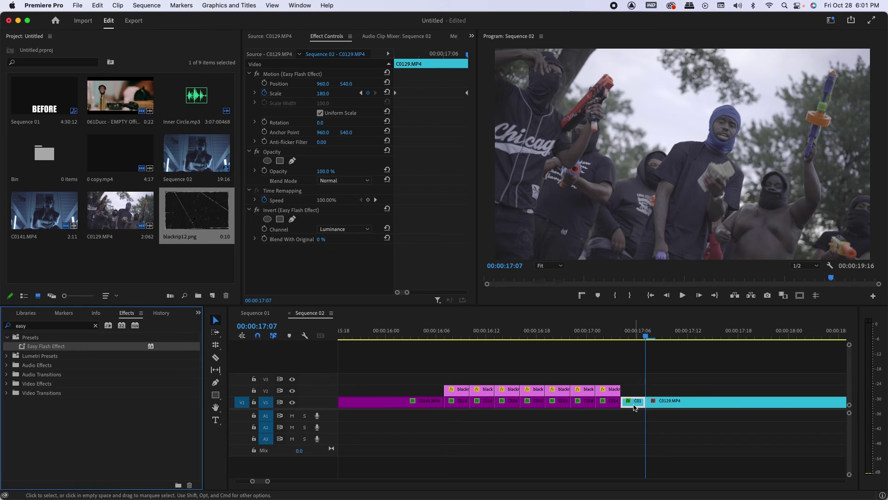
left_click(437, 334)
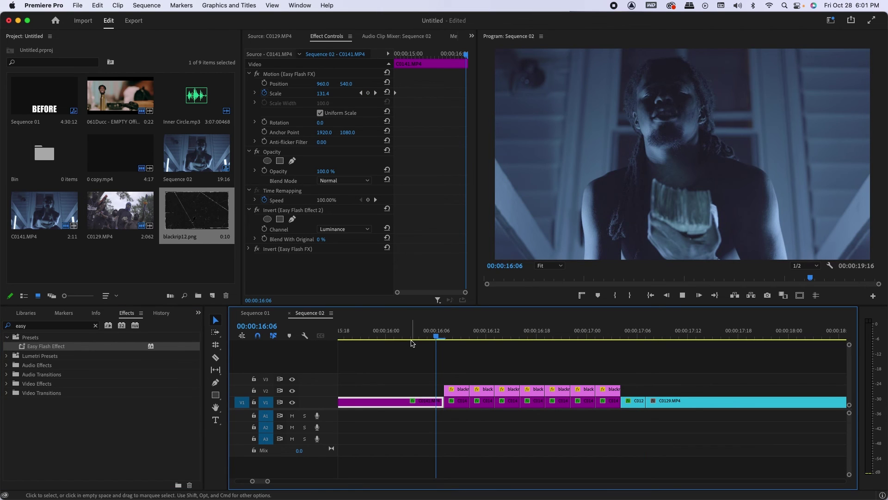
Replay the transition several times from about 00:00:16:05 to check the scratched freeze frames and the flash into C0129.MP4
key("space")
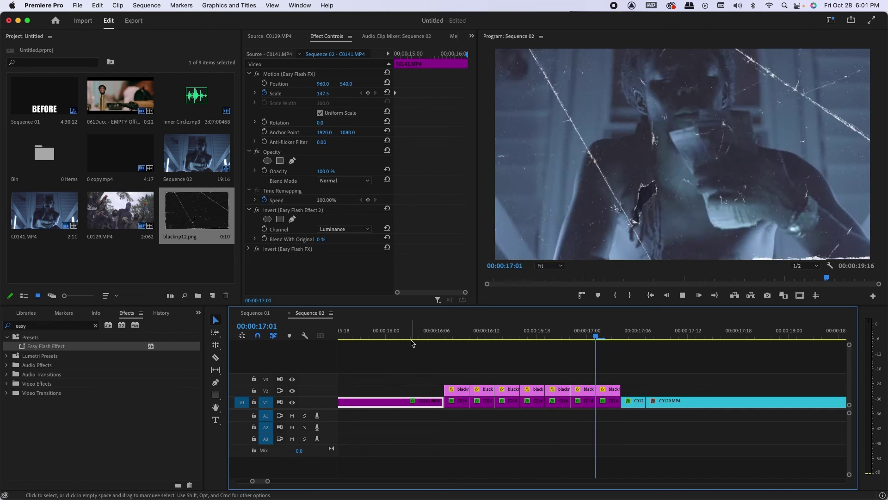
left_click(436, 334)
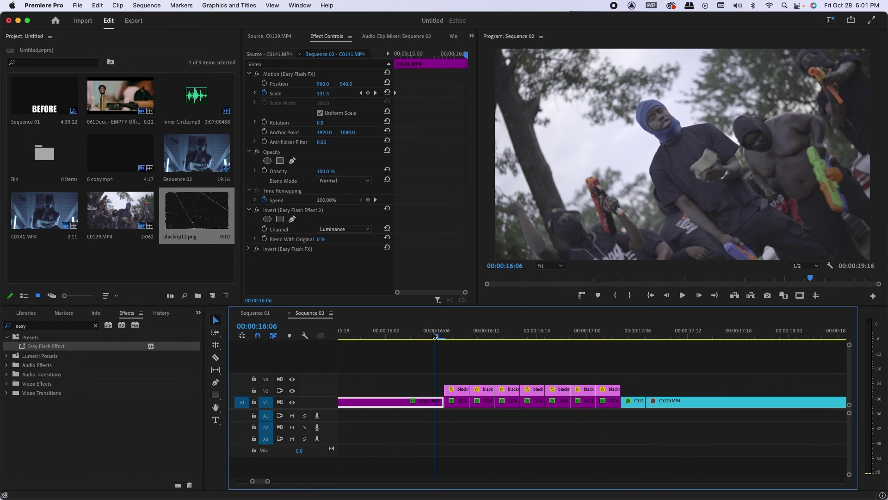
key("space")
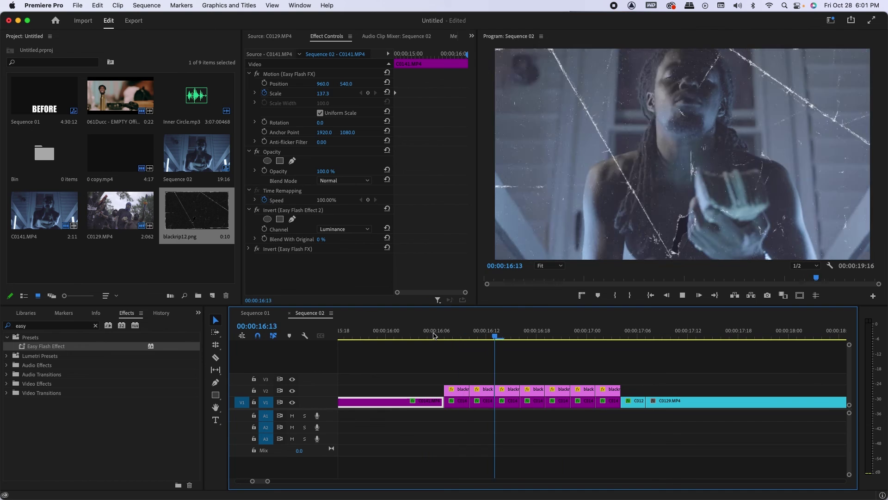
left_click(428, 335)
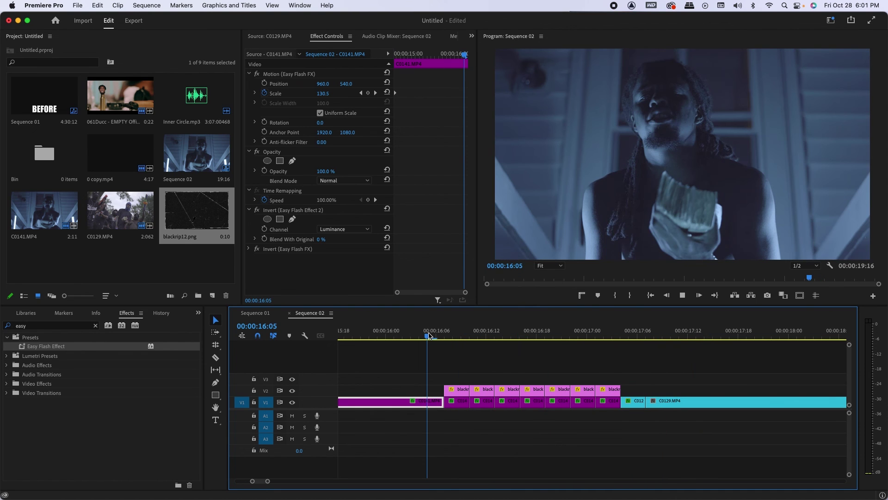
key("space")
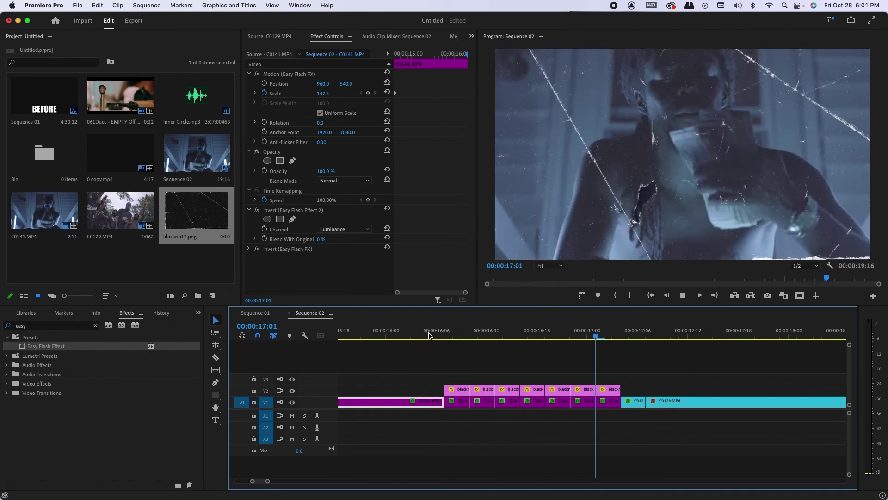
left_click(429, 335)
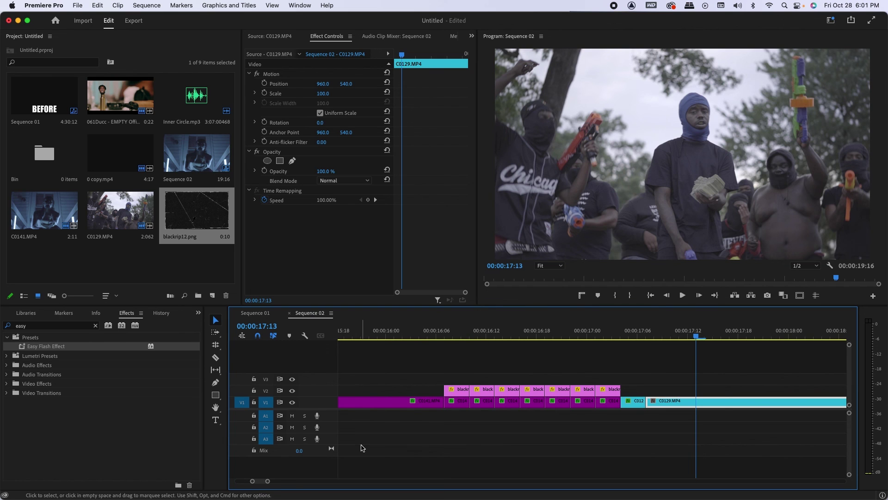
Play the whole transition from 00:00:16:04 and again from 00:00:16:00 through into C0129.MP4 with the full sequence in view
left_click_drag(267, 481, 297, 480)
left_click(563, 335)
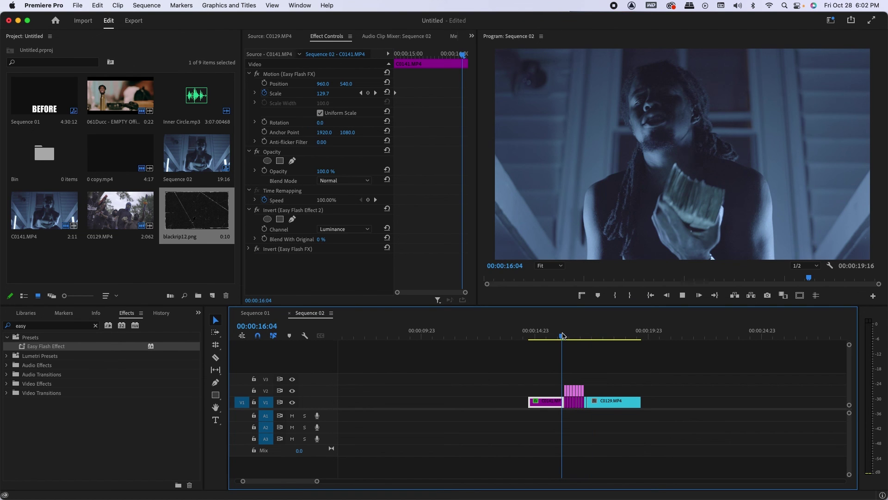
key("space")
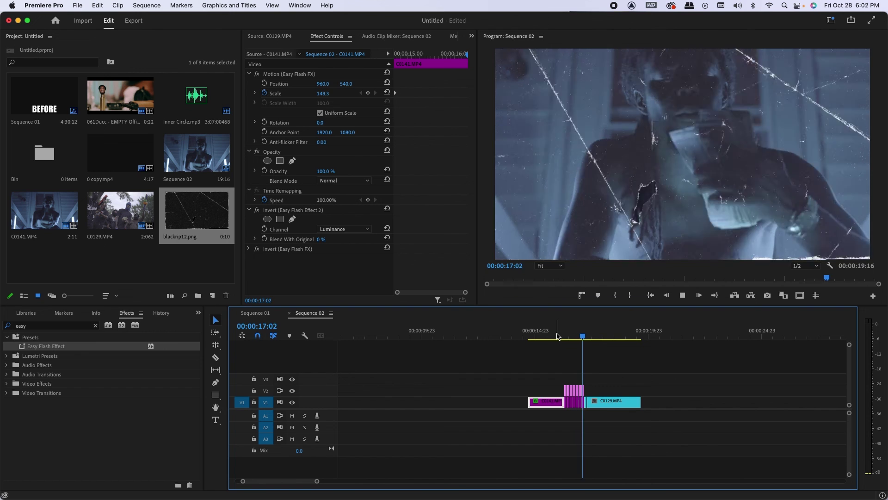
left_click(559, 334)
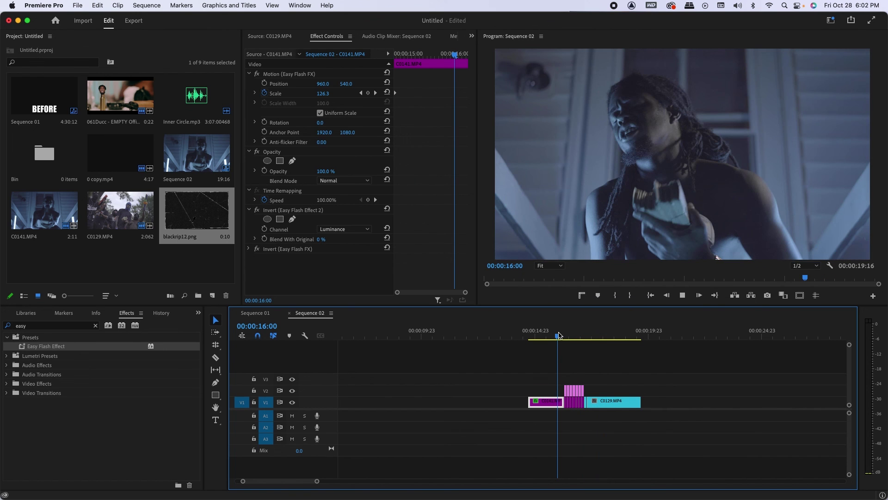
key("space")
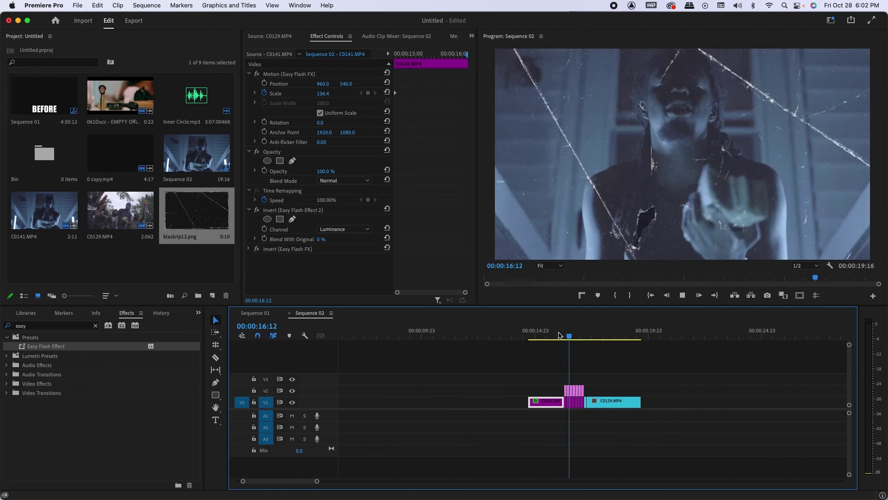
key("space")
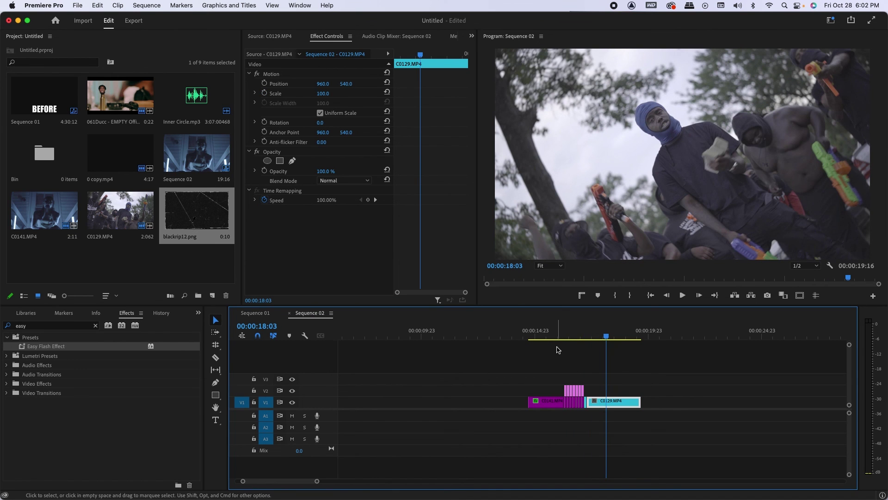